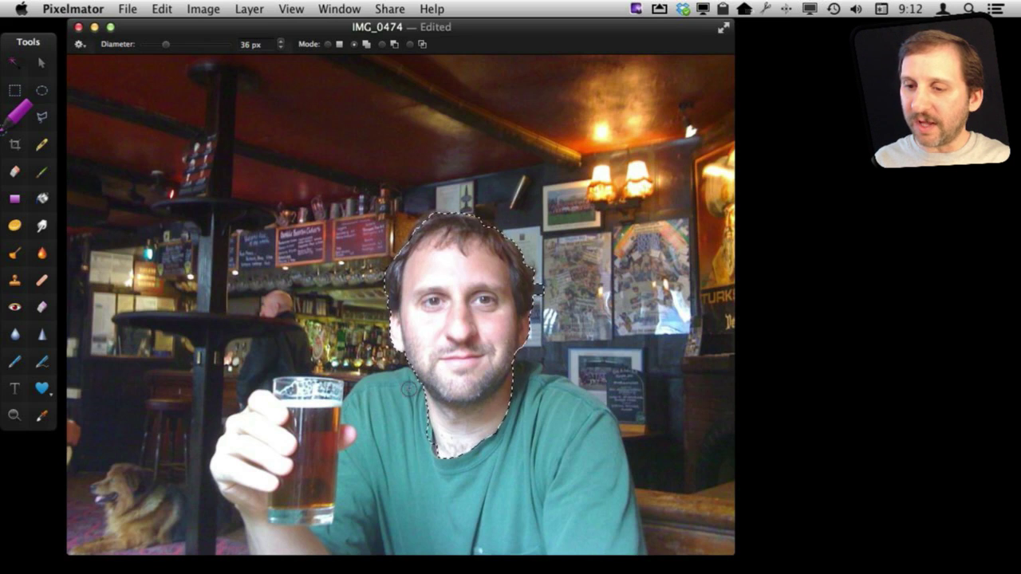
# Add the man's green shirt, his hand and the pint glass to the Quick Selection
pyautogui.moveTo(400, 391); pyautogui.dragTo(383, 408)
pyautogui.moveTo(391, 443); pyautogui.dragTo(434, 481)
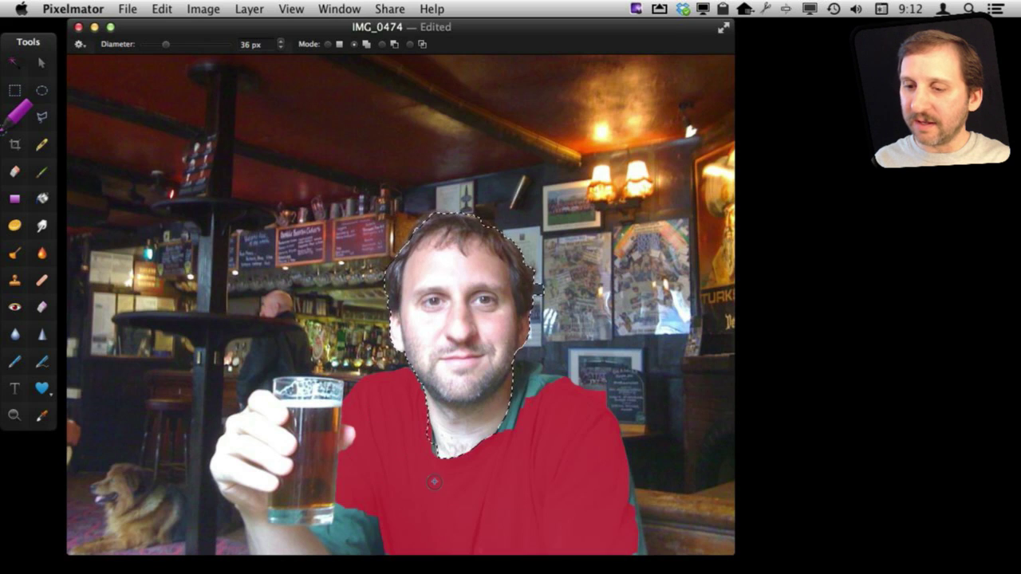
pyautogui.moveTo(356, 509)
pyautogui.mouseDown()
pyautogui.moveTo(338, 529)
pyautogui.moveTo(402, 487)
pyautogui.mouseUp()
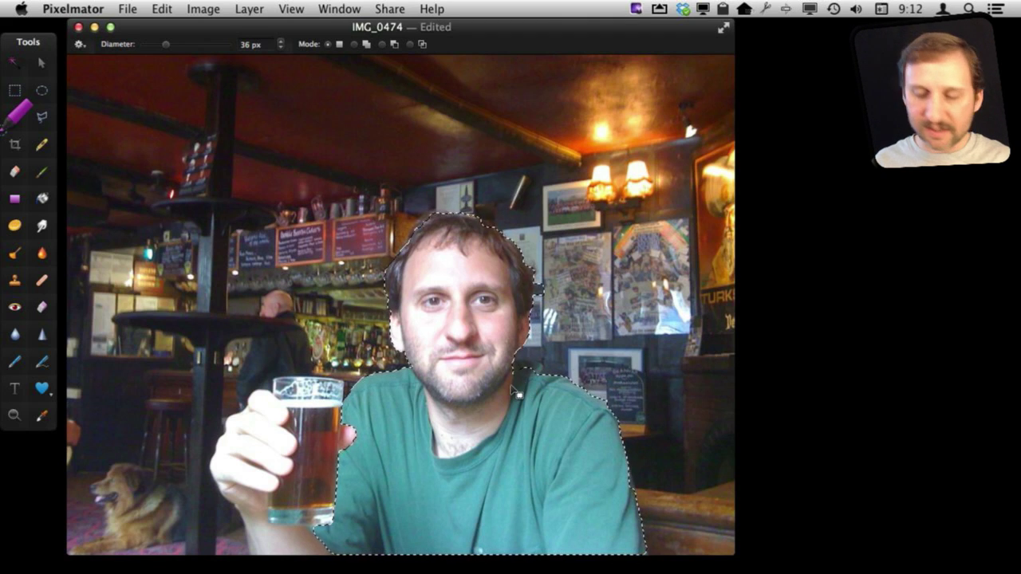
pyautogui.moveTo(289, 479)
pyautogui.mouseDown()
pyautogui.moveTo(278, 450)
pyautogui.moveTo(293, 395)
pyautogui.moveTo(283, 387)
pyautogui.moveTo(335, 393)
pyautogui.moveTo(279, 386)
pyautogui.moveTo(321, 427)
pyautogui.mouseUp()
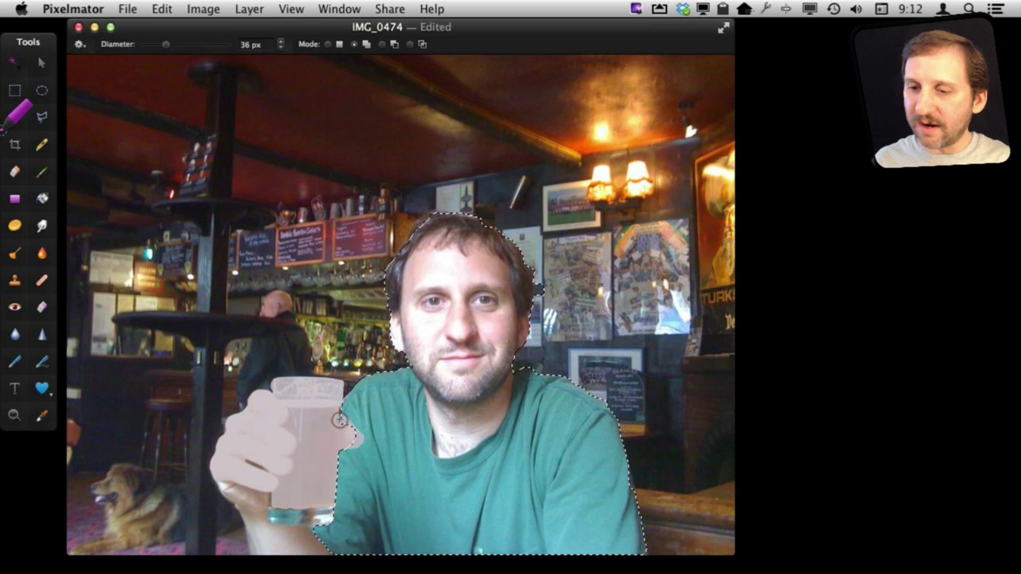
pyautogui.moveTo(300, 544)
pyautogui.mouseDown()
pyautogui.moveTo(263, 529)
pyautogui.moveTo(242, 485)
pyautogui.moveTo(251, 461)
pyautogui.mouseUp()
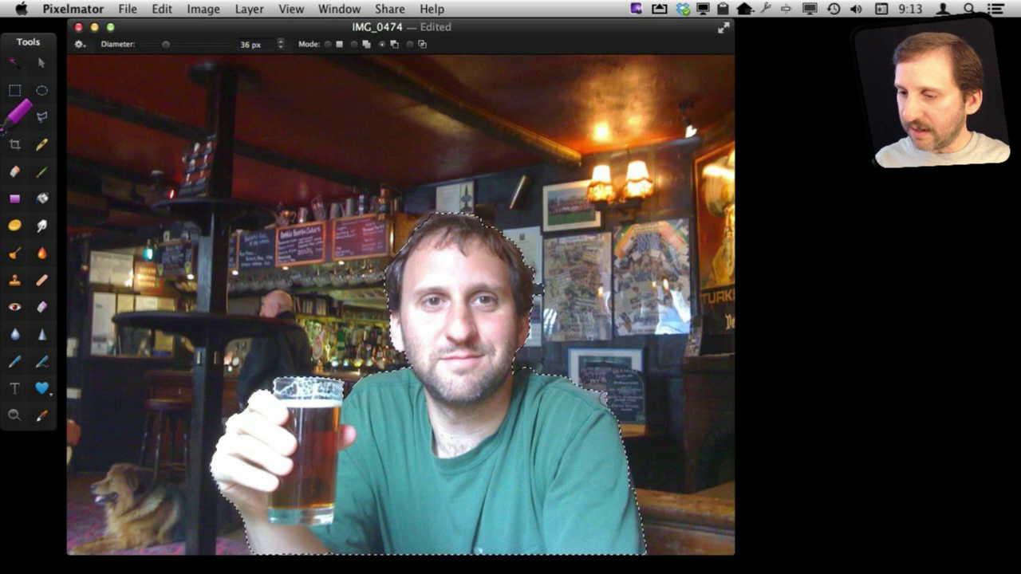
pyautogui.press('alt')
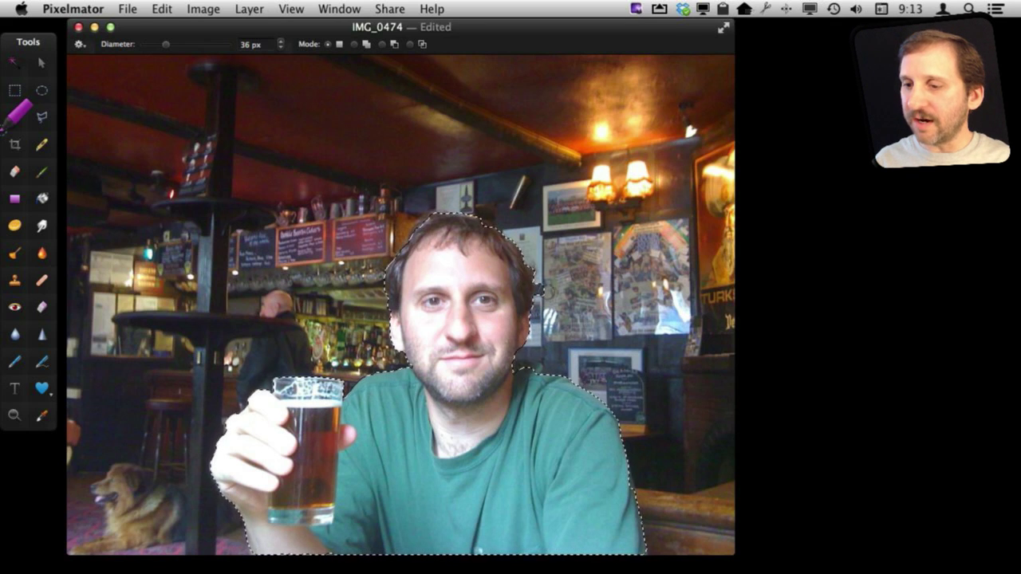
pyautogui.press('alt')
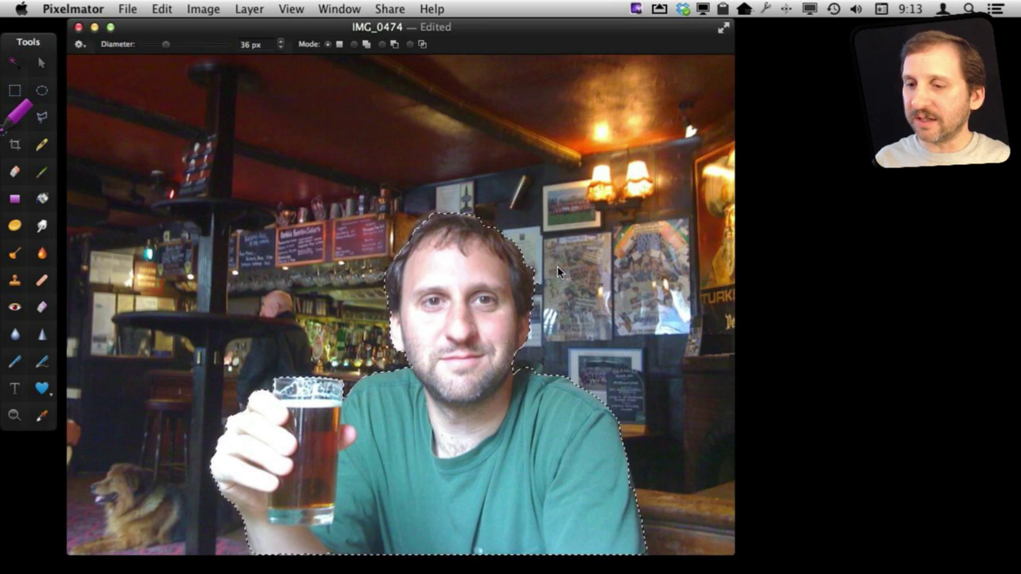
pyautogui.press('super+x')
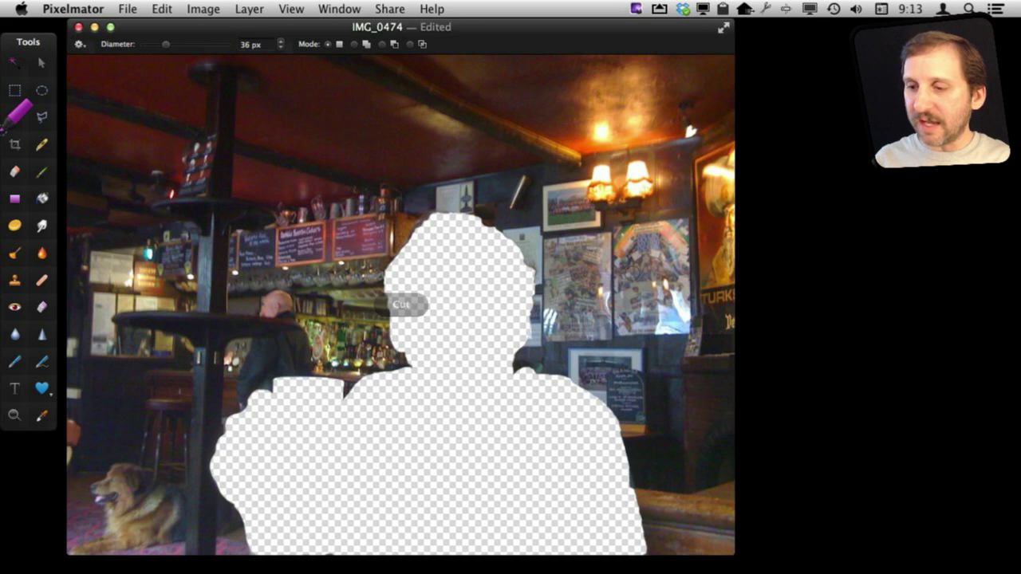
pyautogui.press('super+z')
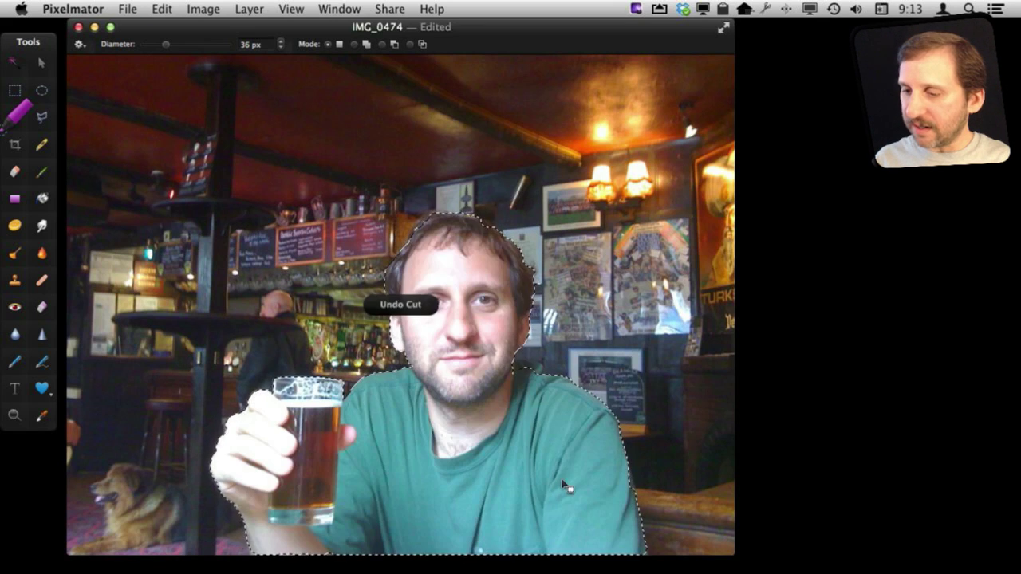
pyautogui.press('super+z')
pyautogui.press('super+shift+z')
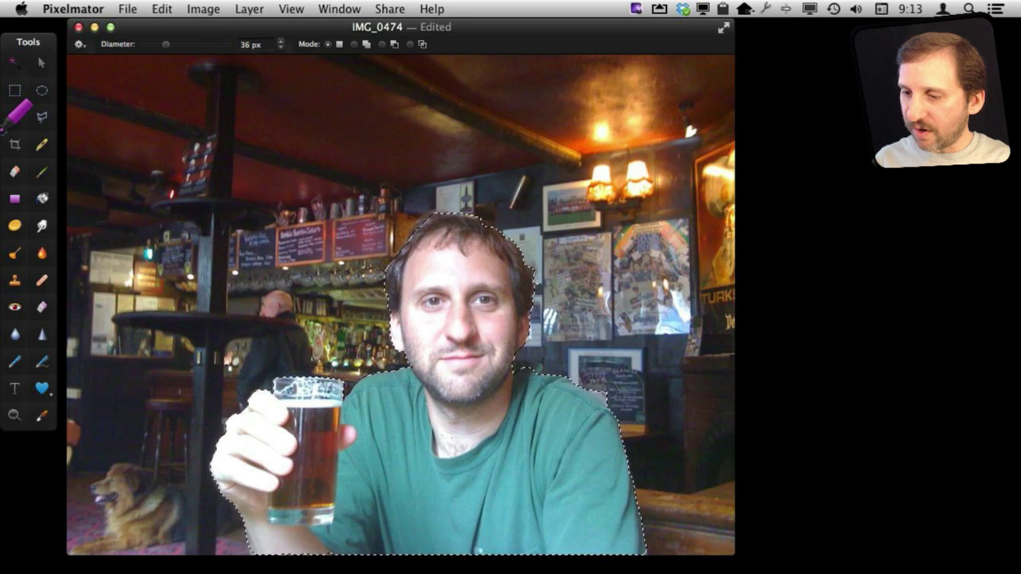
pyautogui.press('alt')
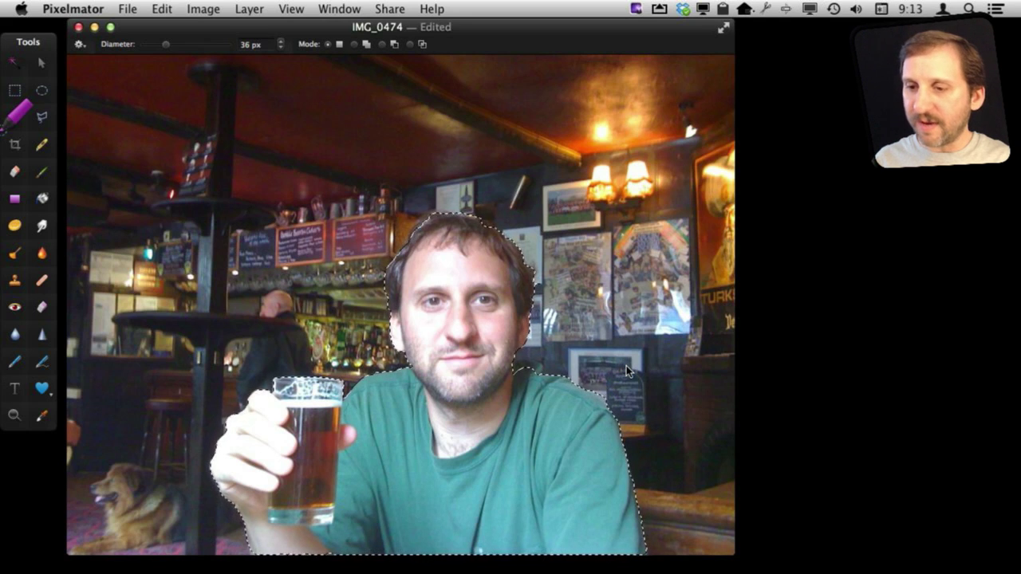
pyautogui.press('super+x')
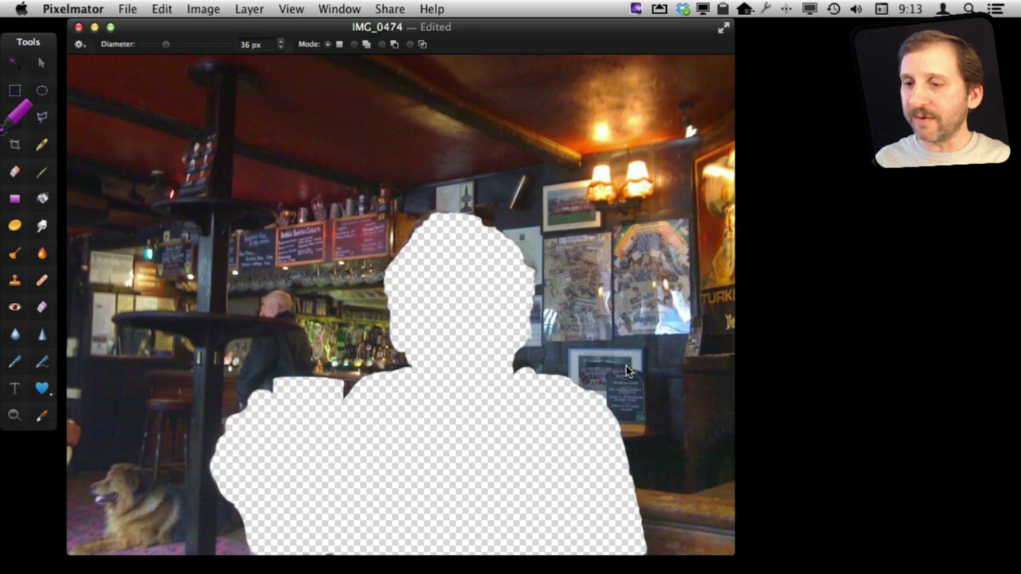
pyautogui.press('super+z')
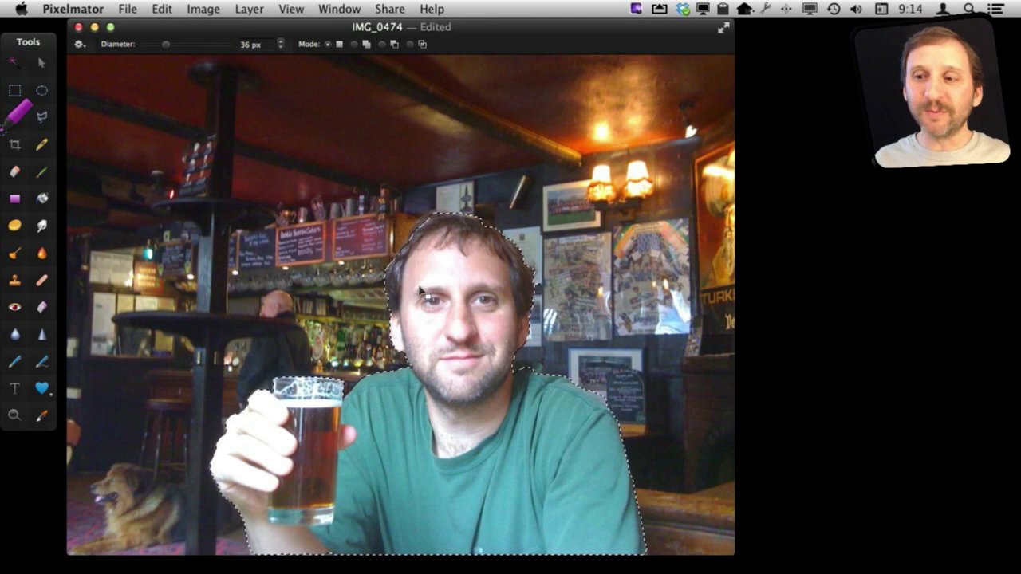
pyautogui.click(162, 8)
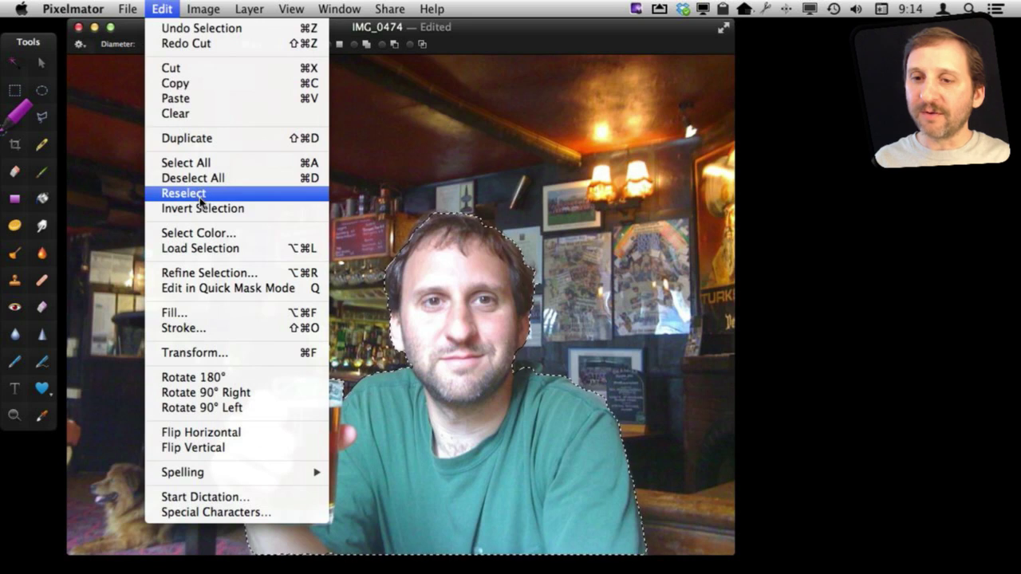
# Feather the man's selection to 5% in Refine Selection and apply it
pyautogui.click(199, 273)
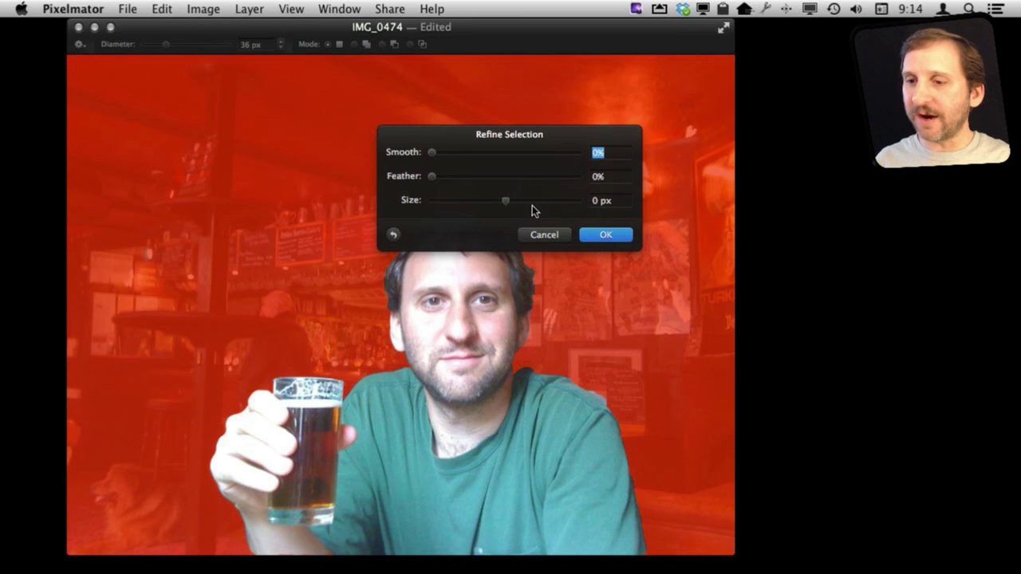
pyautogui.moveTo(506, 202)
pyautogui.mouseDown()
pyautogui.moveTo(547, 204)
pyautogui.moveTo(465, 208)
pyautogui.moveTo(506, 208)
pyautogui.mouseUp()
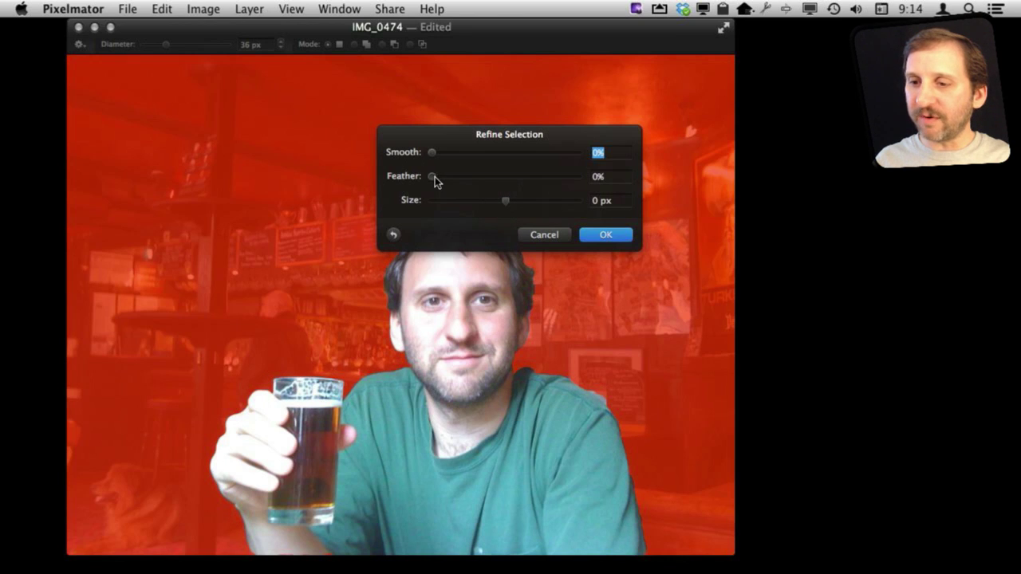
pyautogui.moveTo(448, 177); pyautogui.dragTo(482, 177)
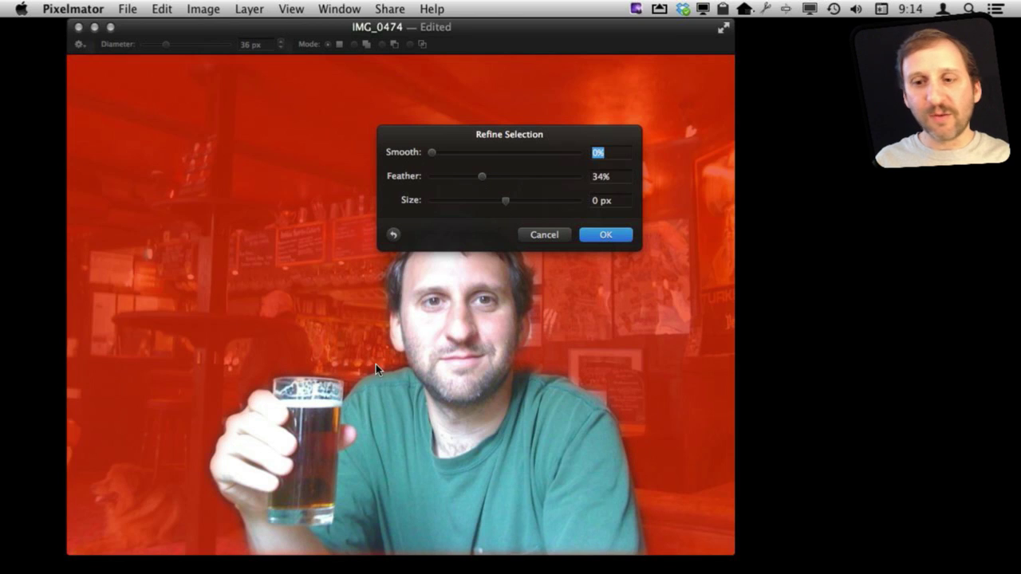
pyautogui.moveTo(481, 178); pyautogui.dragTo(444, 185)
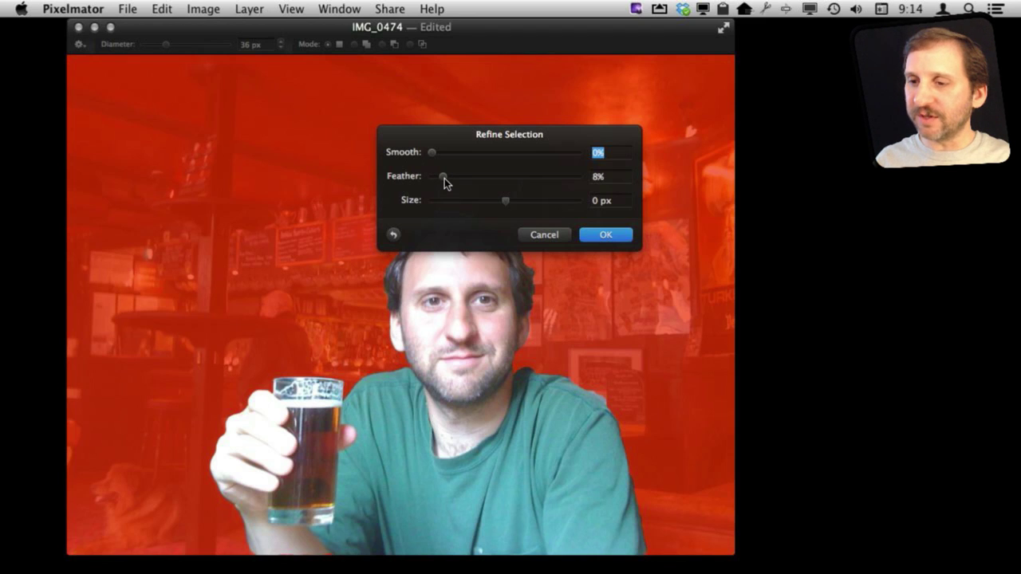
pyautogui.moveTo(444, 183); pyautogui.dragTo(448, 183)
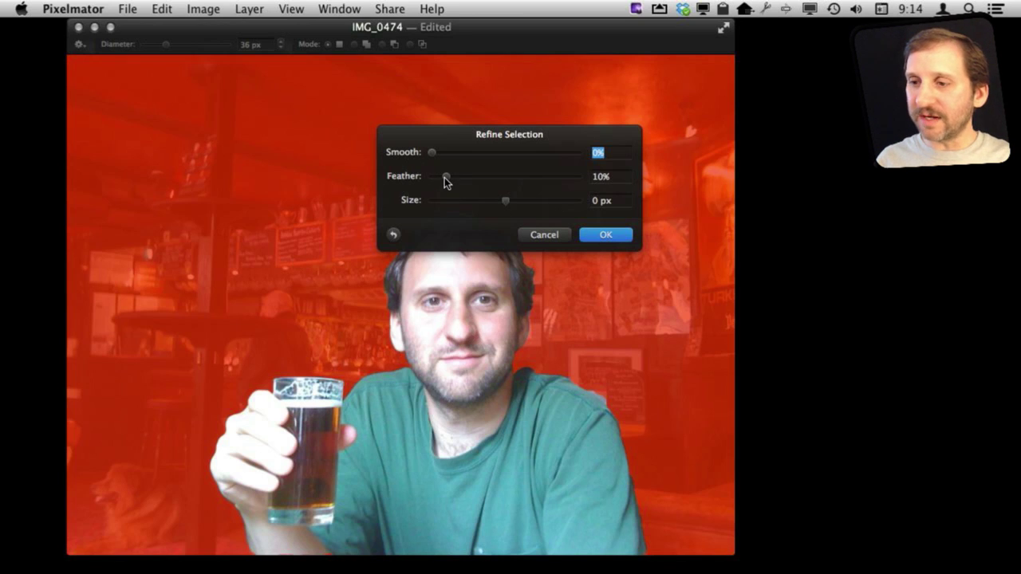
pyautogui.moveTo(446, 181); pyautogui.dragTo(440, 181)
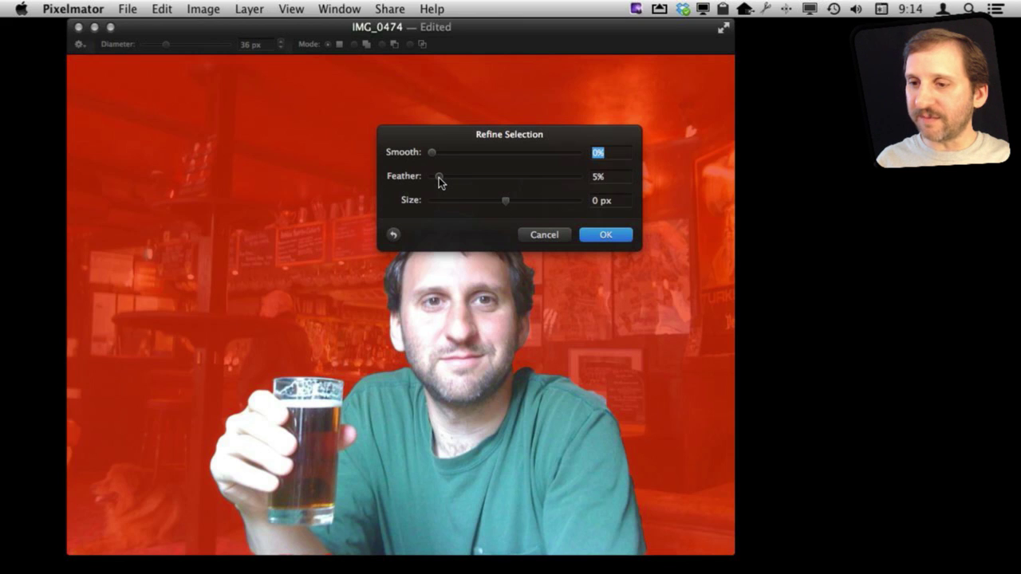
pyautogui.click(600, 233)
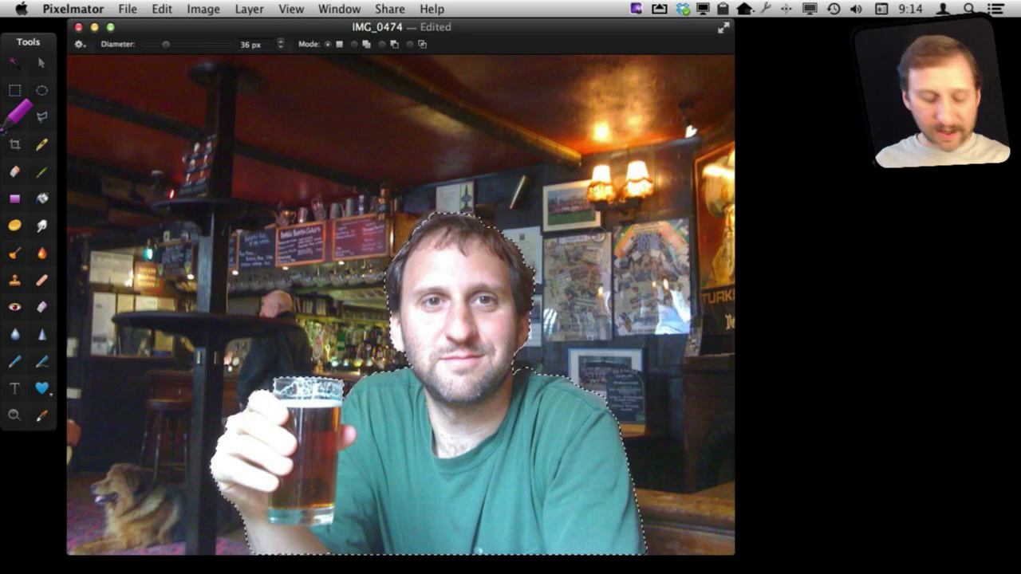
# Copy the selected man and paste him into a new clipboard-sized document
pyautogui.press('super+c')
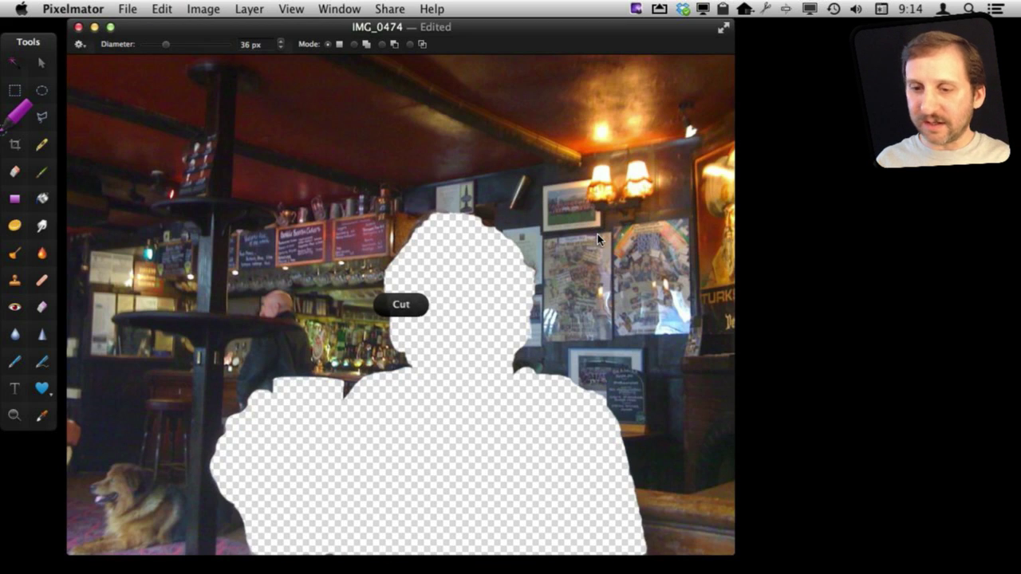
pyautogui.press('super+z')
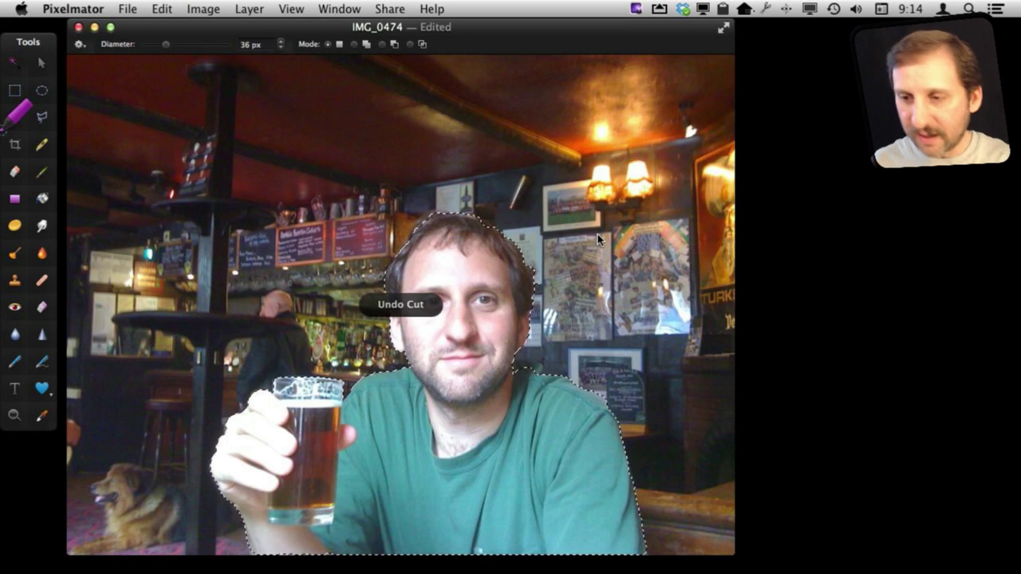
pyautogui.press('super+c')
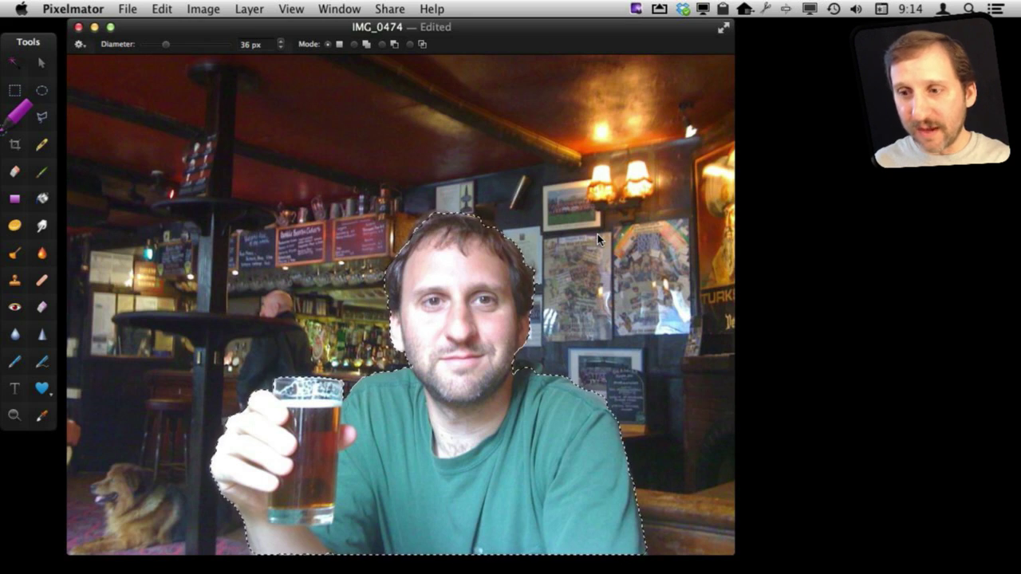
pyautogui.press('super+n')
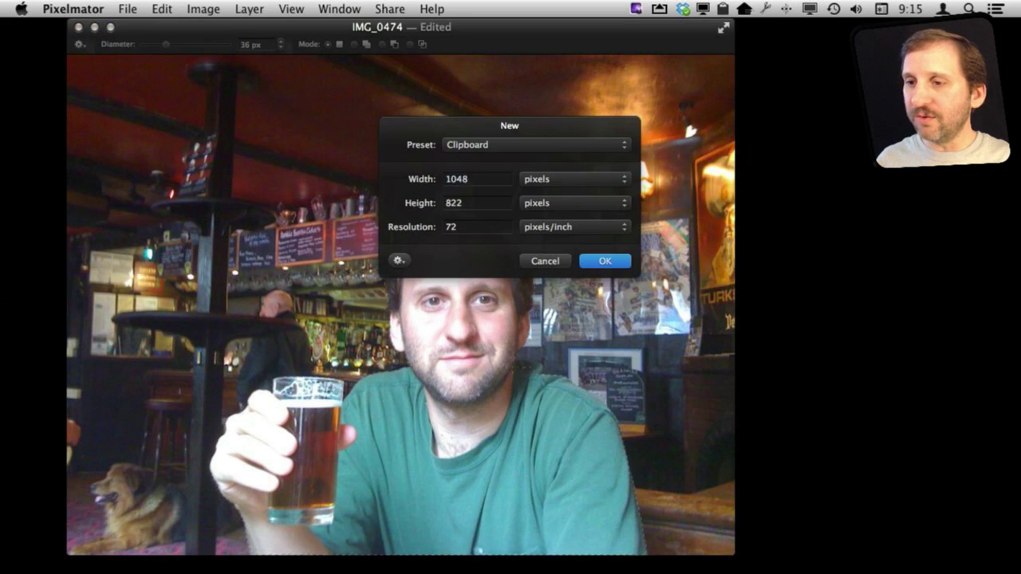
pyautogui.press('Return')
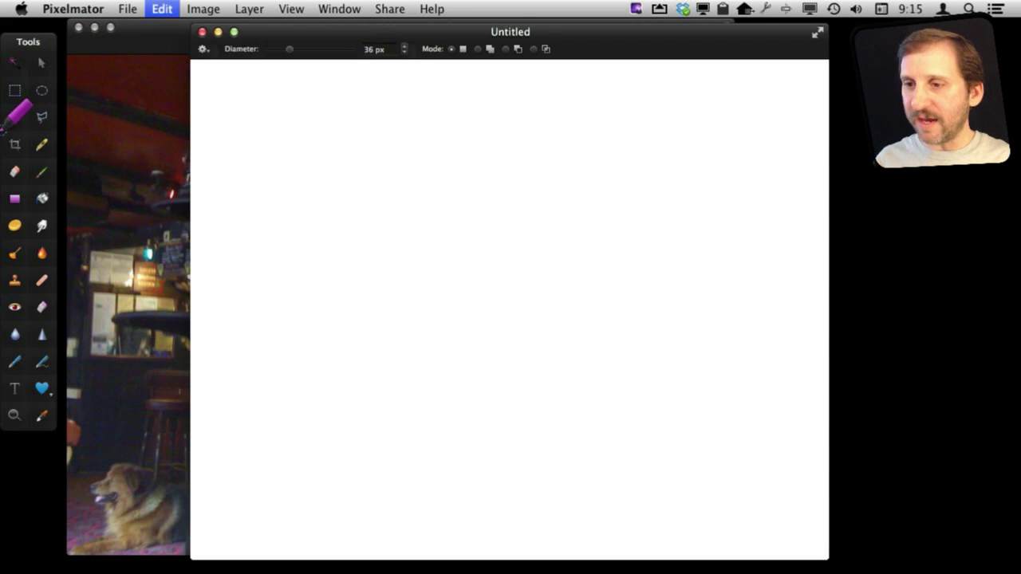
pyautogui.press('super+v')
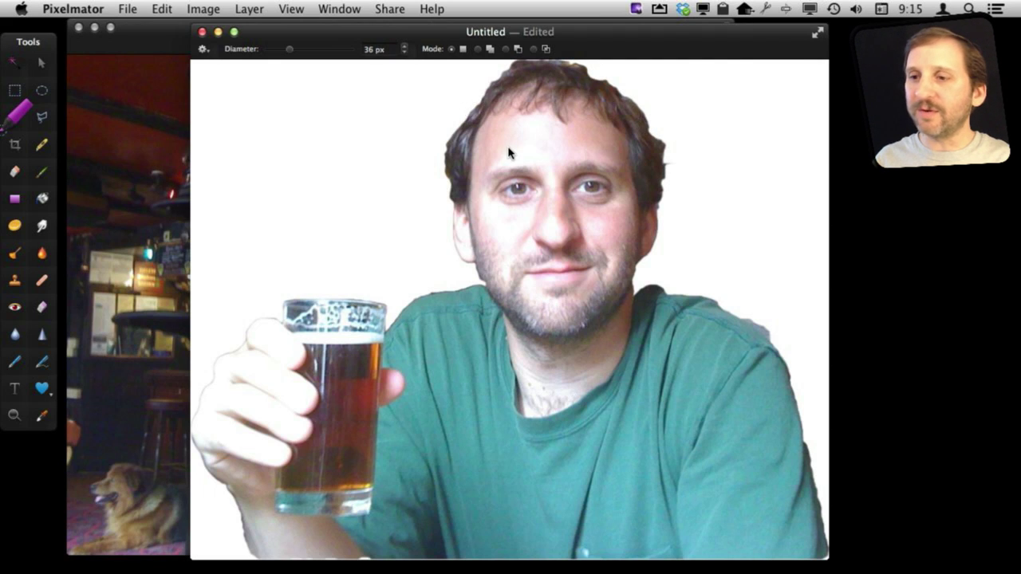
# Discard the test document unsaved and undo the selection refinement on IMG_0474
pyautogui.press('super+w')
pyautogui.click(433, 246)
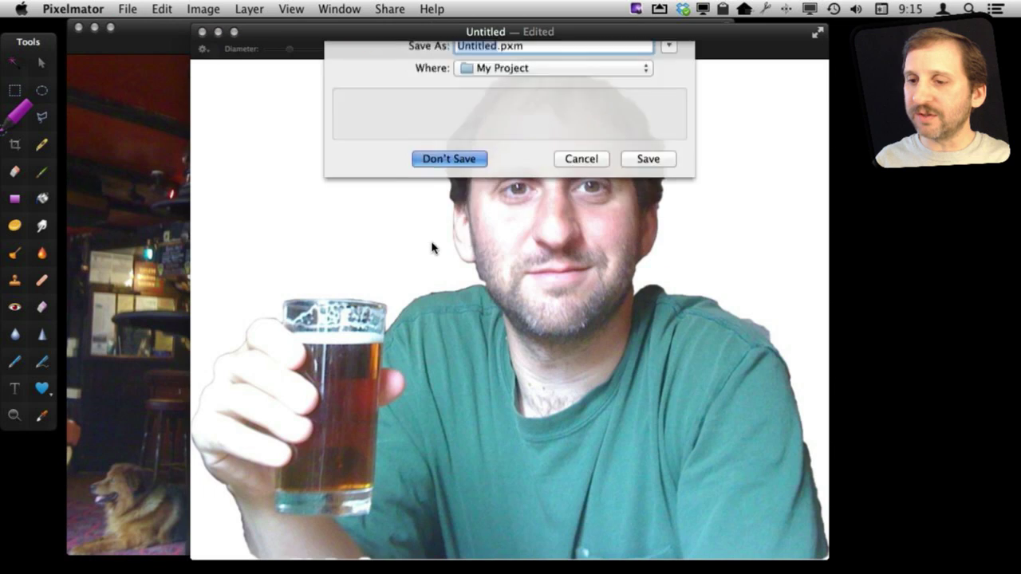
pyautogui.press('super+z')
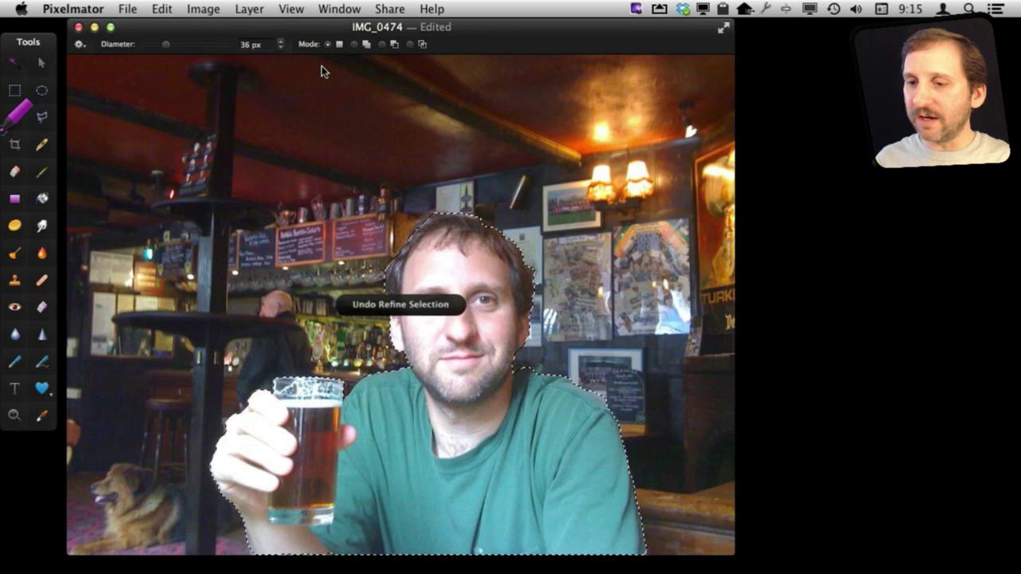
# Feather the man's selection to about 28% with Refine Selection
pyautogui.click(162, 8)
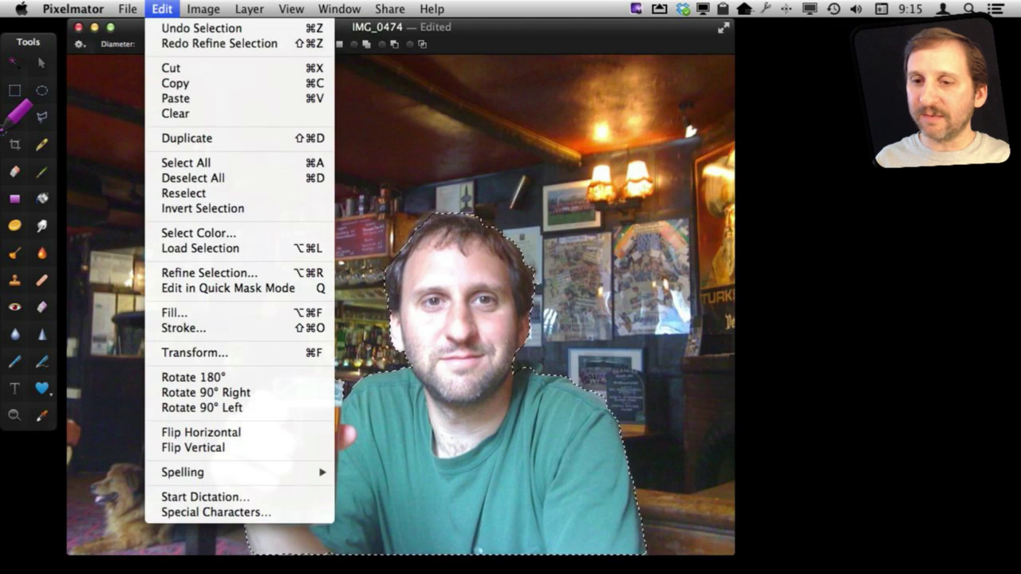
pyautogui.click(188, 274)
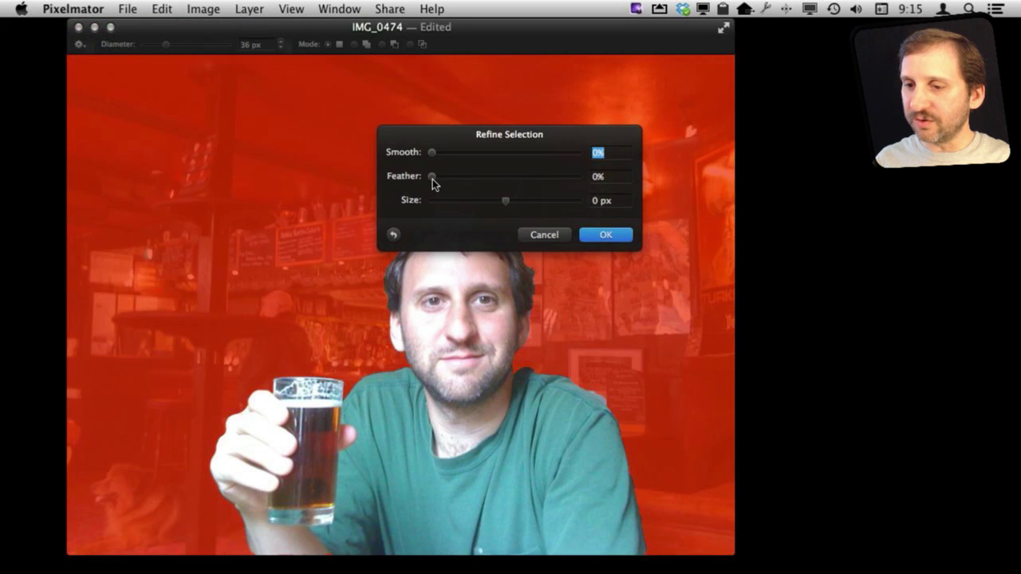
pyautogui.moveTo(447, 180); pyautogui.dragTo(473, 176)
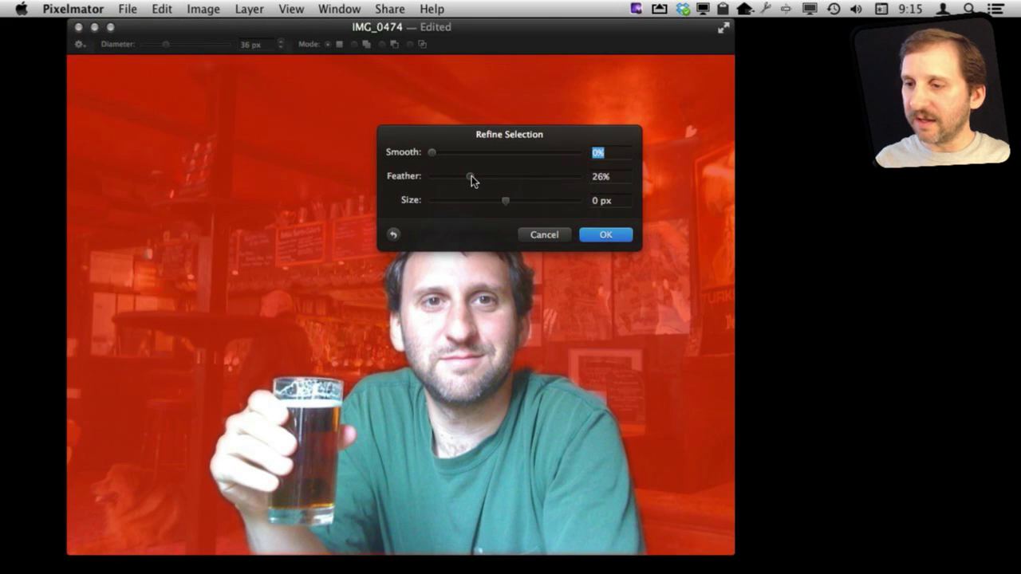
pyautogui.click(608, 237)
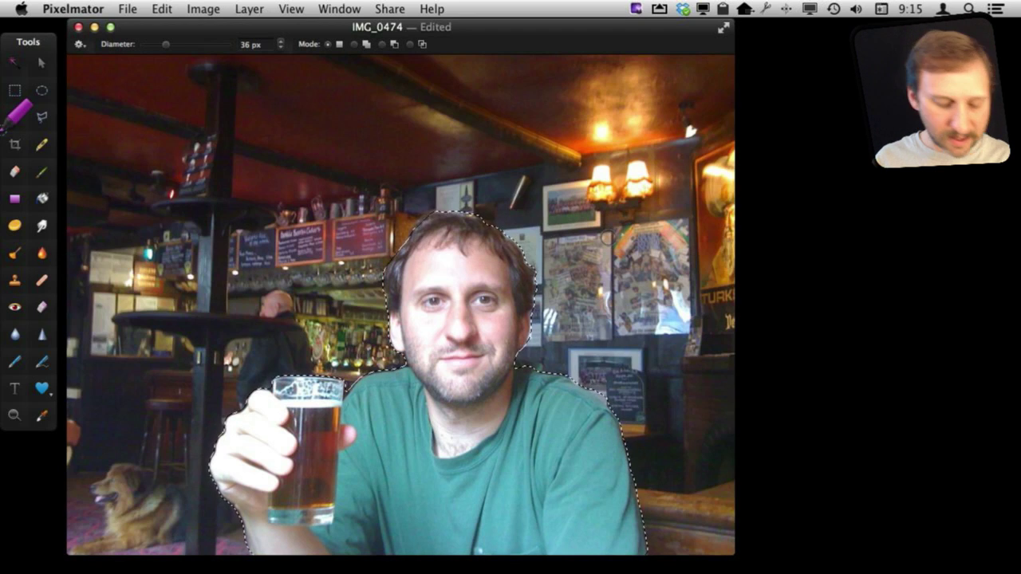
# Paste the feathered cutout into a new 1080×838 document, then close it unsaved
pyautogui.press('super+c')
pyautogui.press('super+n')
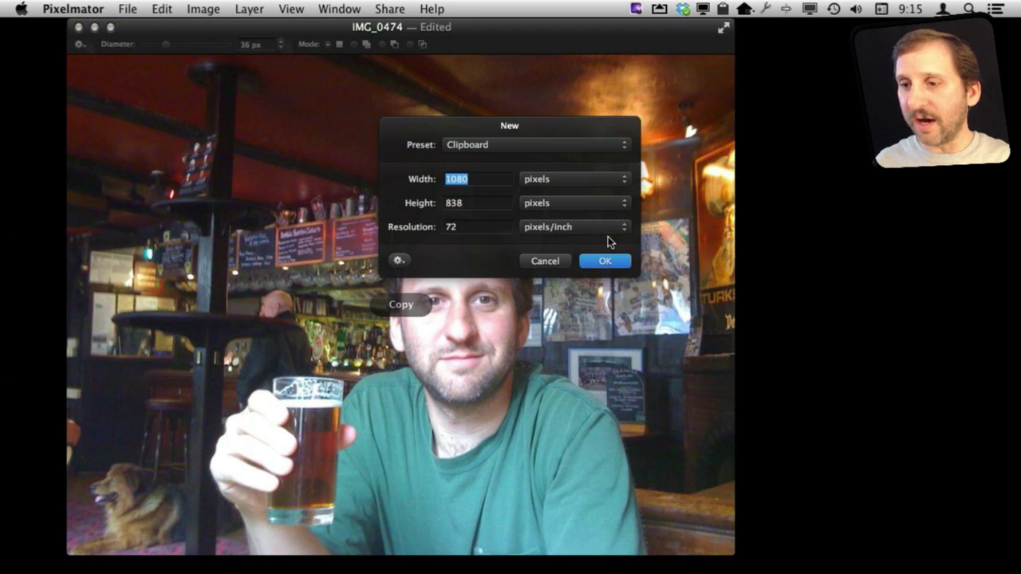
pyautogui.press('Return')
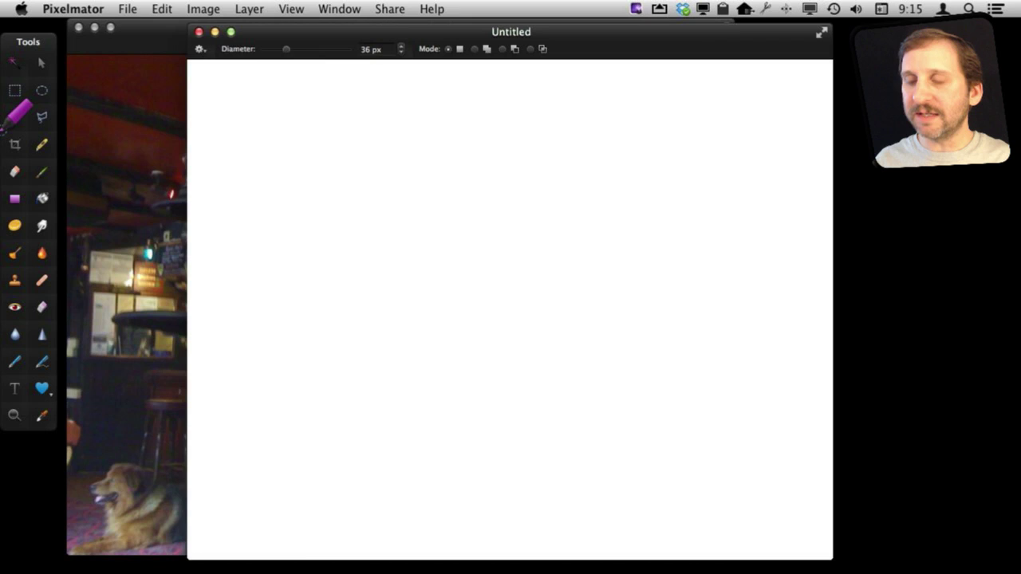
pyautogui.press('super+v')
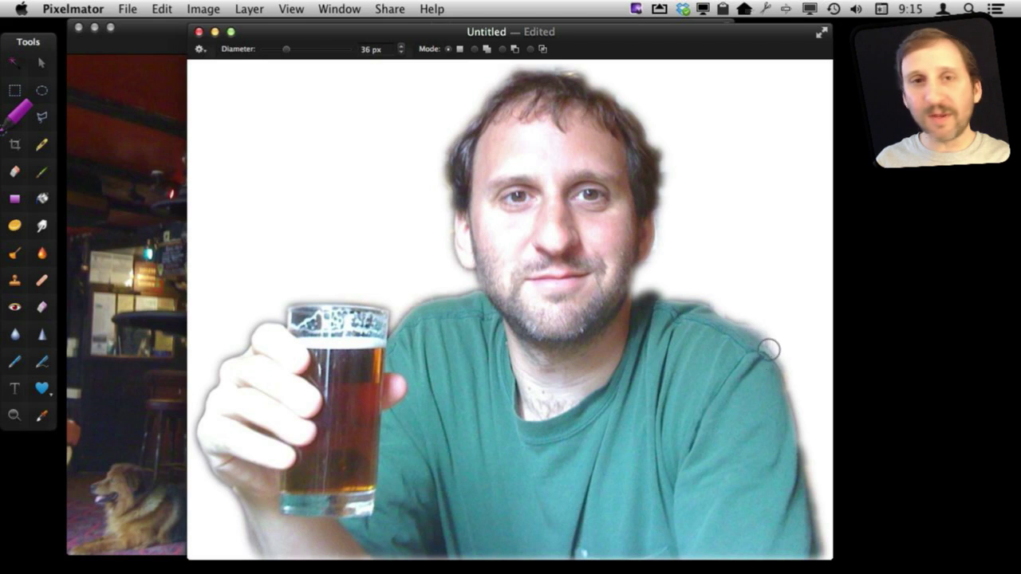
pyautogui.press('super+w')
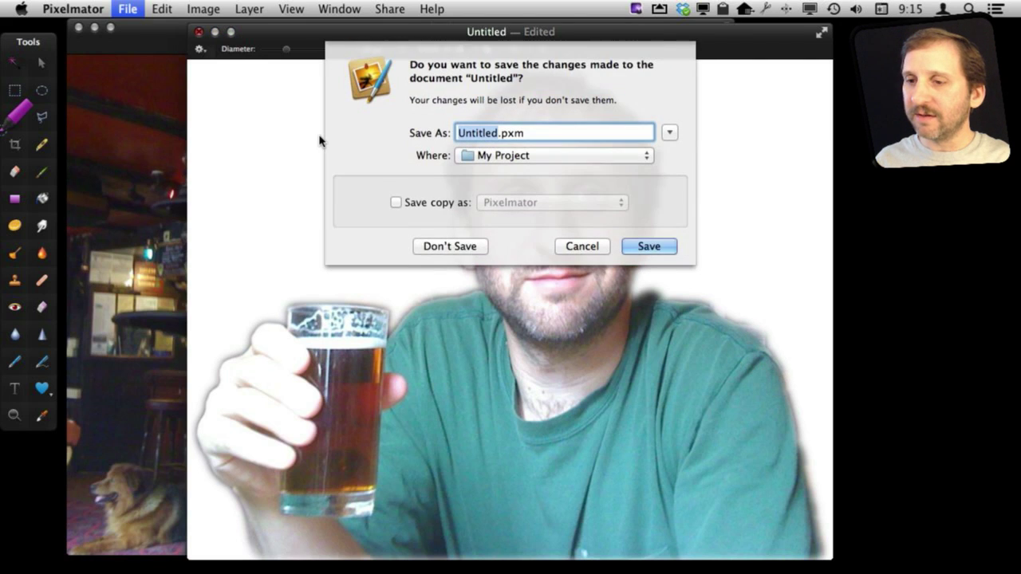
pyautogui.click(471, 245)
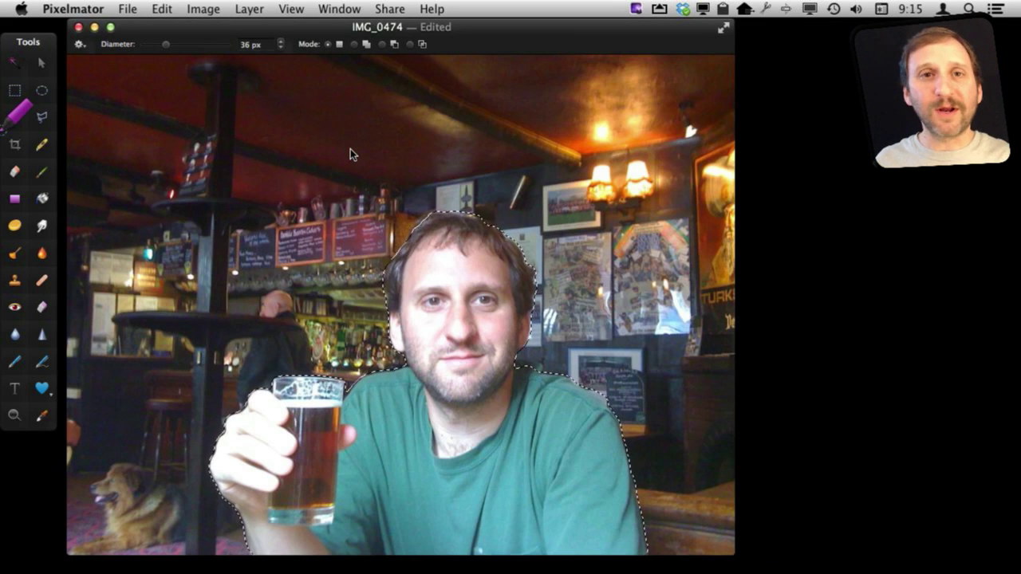
# Paste the copied man and pint onto the IMG_0010 stadium photo, then return to IMG_0474
pyautogui.press('super+c')
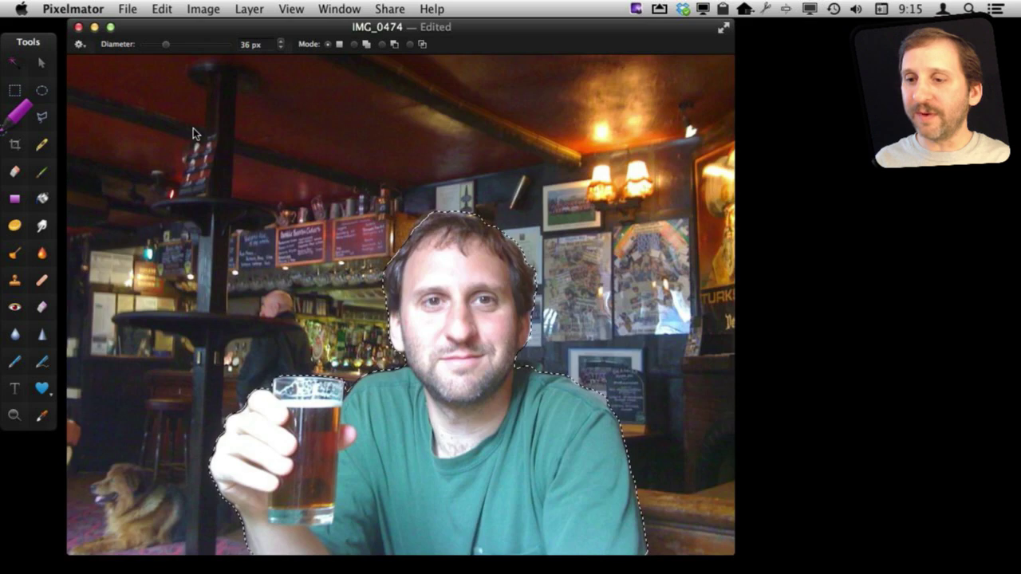
pyautogui.press('super+grave')
pyautogui.press('super+v')
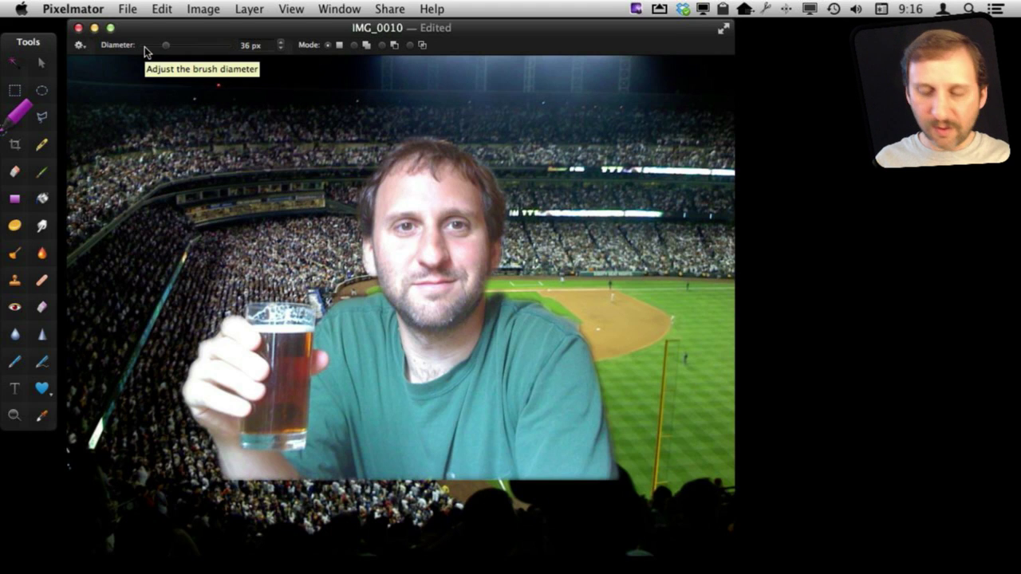
pyautogui.press('super+grave')
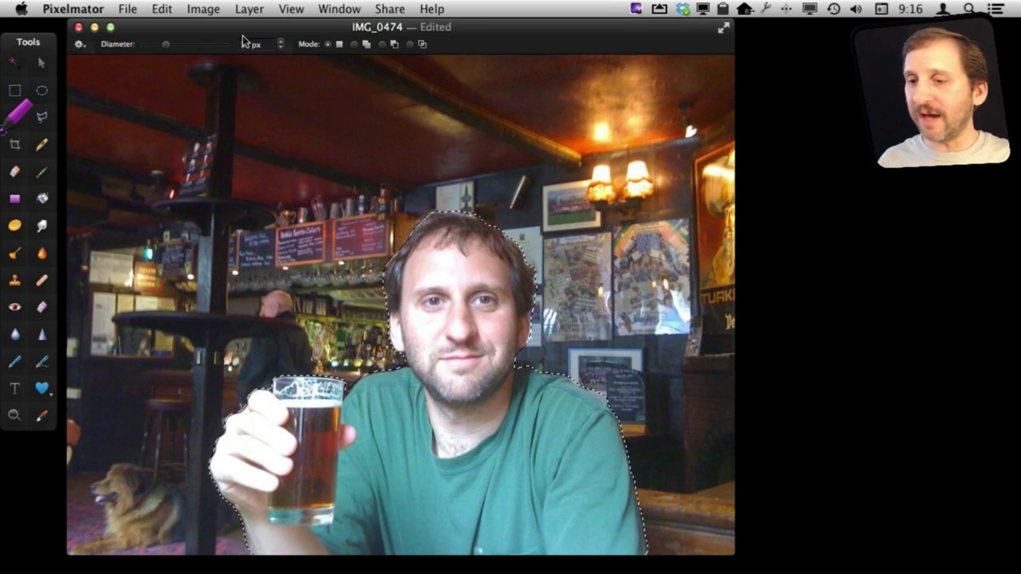
# Show the Effects Browser listing All Effects, scrolled to Color Adjustments
pyautogui.click(290, 10)
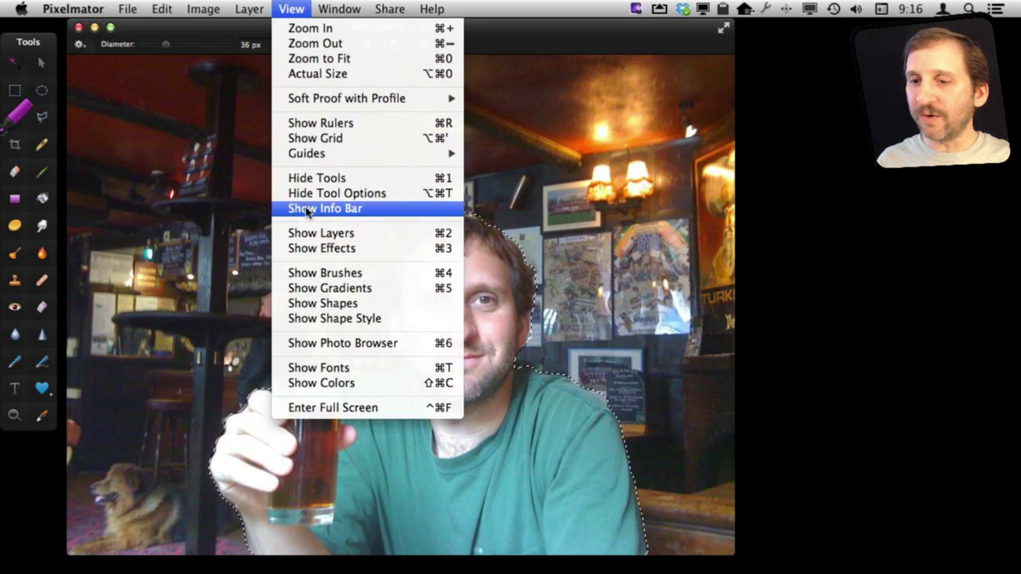
pyautogui.click(306, 248)
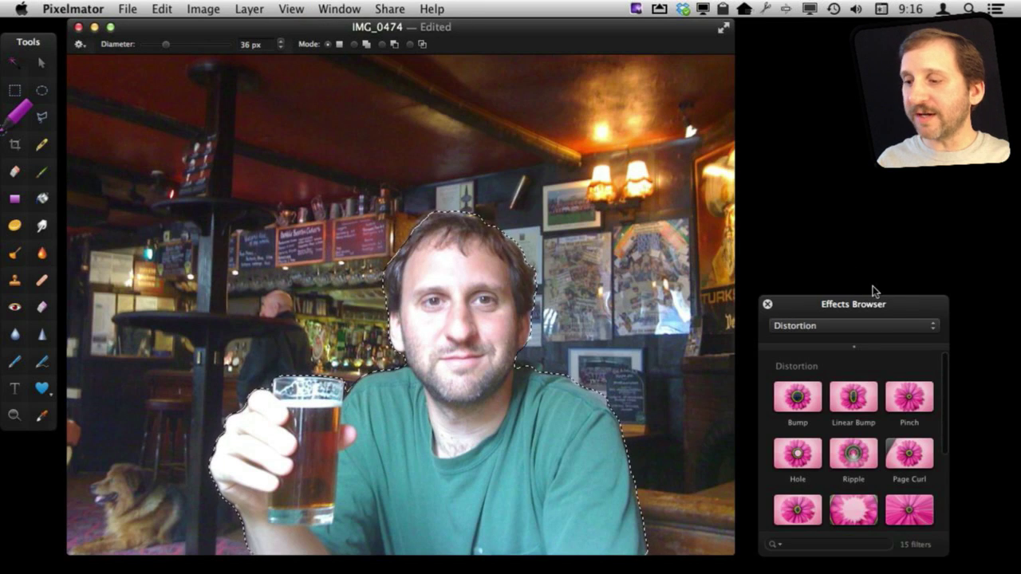
pyautogui.click(832, 327)
pyautogui.click(844, 428)
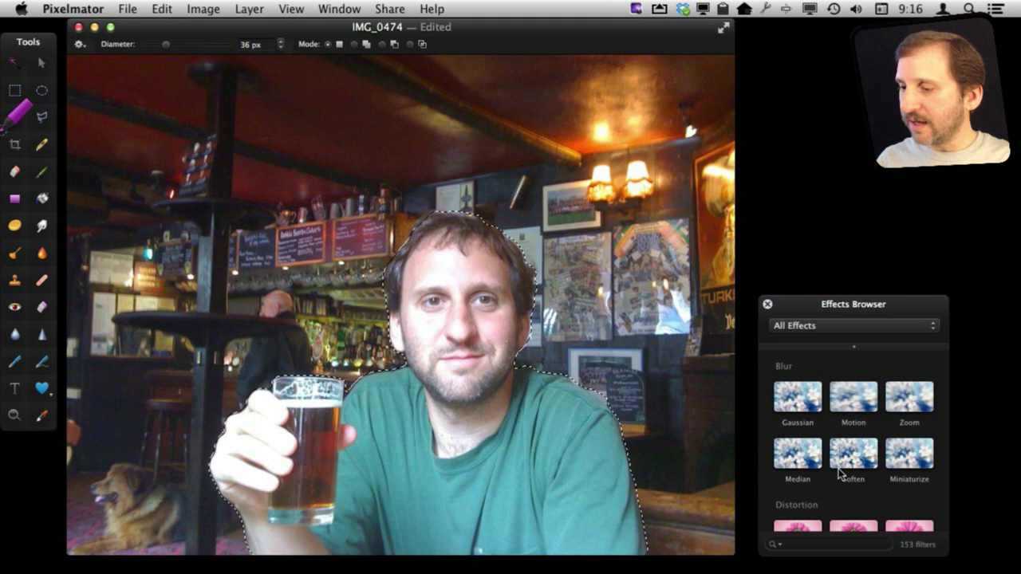
pyautogui.scroll(-10, 837, 471)
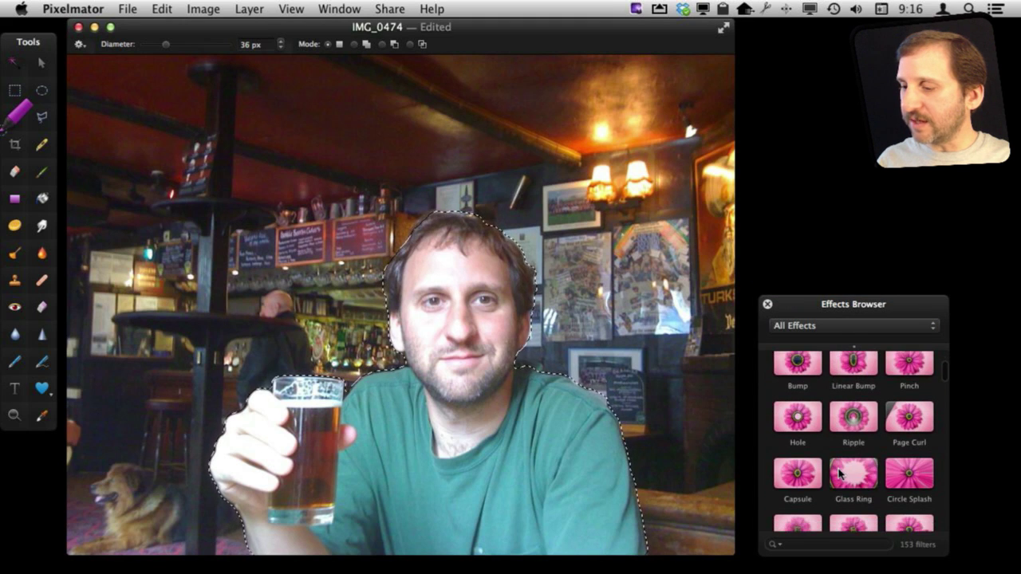
pyautogui.scroll(-3, 839, 471)
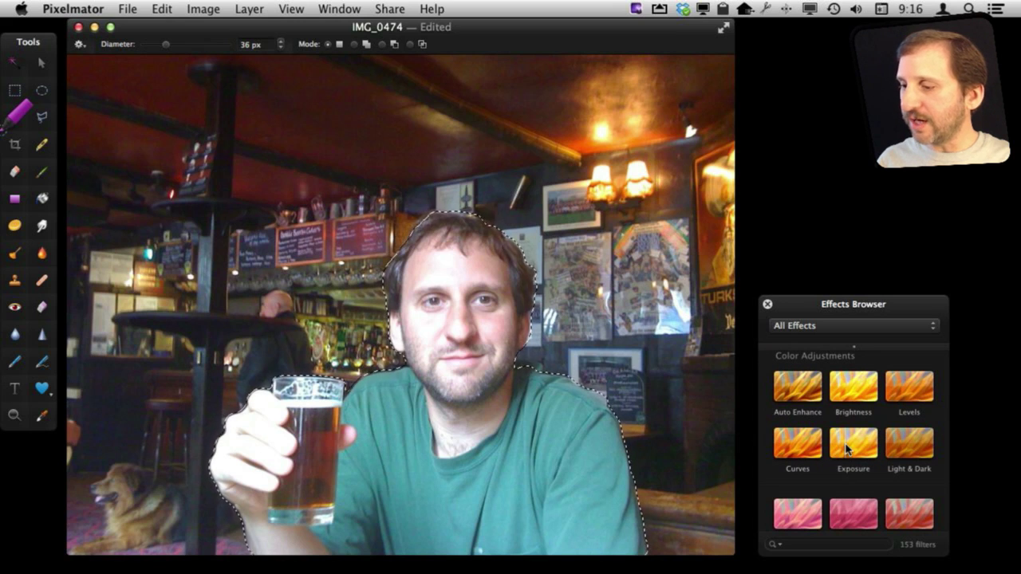
# Try the Exposure effect on the pub photo and cancel it
pyautogui.moveTo(853, 452); pyautogui.dragTo(454, 418)
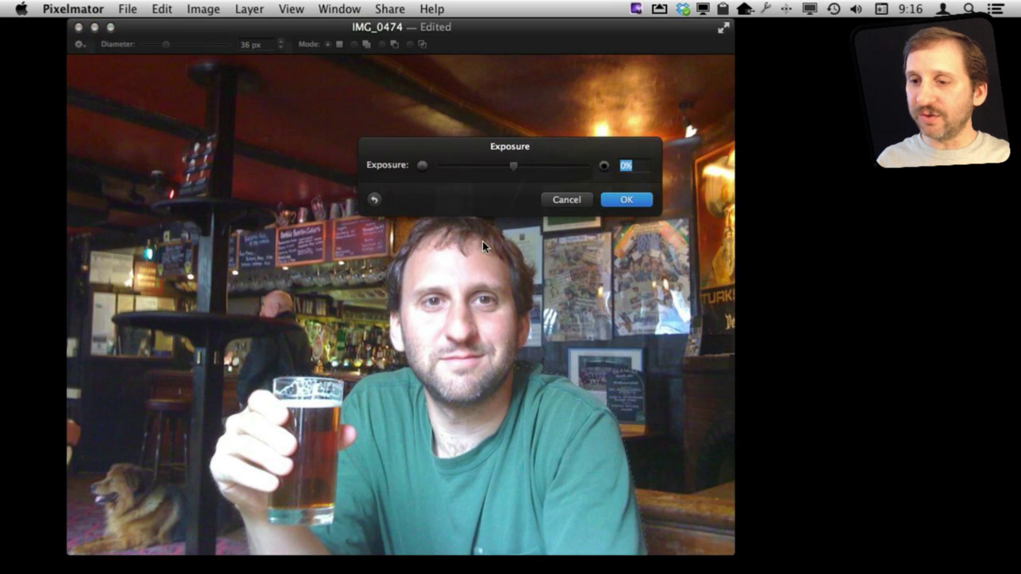
pyautogui.moveTo(516, 169)
pyautogui.mouseDown()
pyautogui.moveTo(542, 168)
pyautogui.moveTo(483, 170)
pyautogui.moveTo(517, 169)
pyautogui.mouseUp()
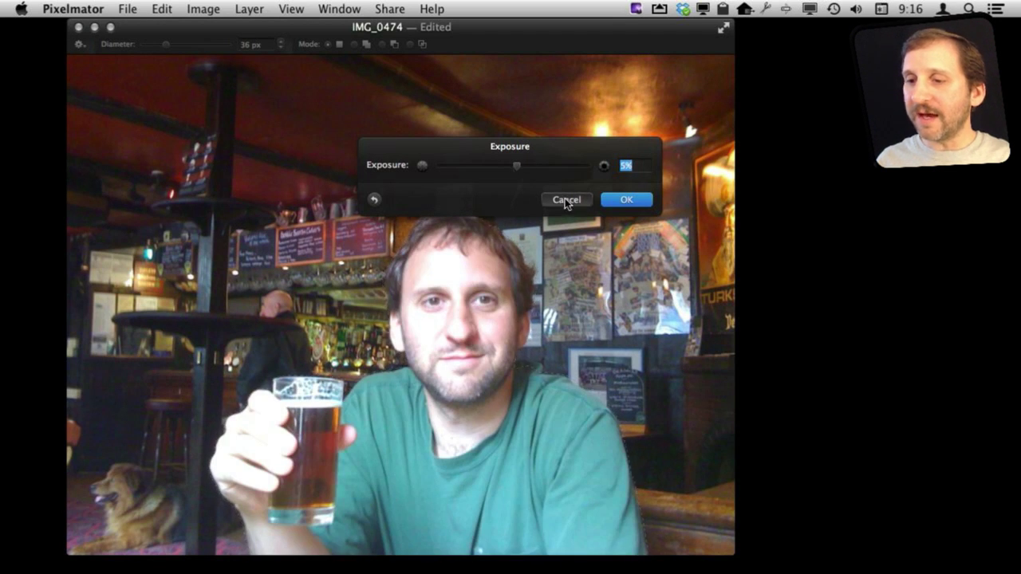
pyautogui.click(565, 200)
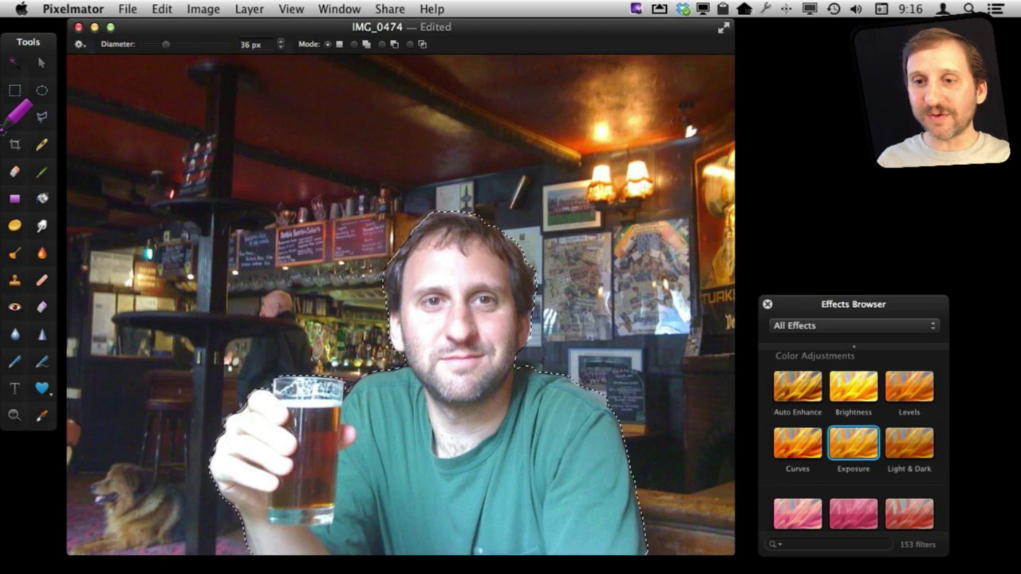
# Invert the selection to the background, cancel an Exposure trial, and preview Black & White
pyautogui.click(163, 9)
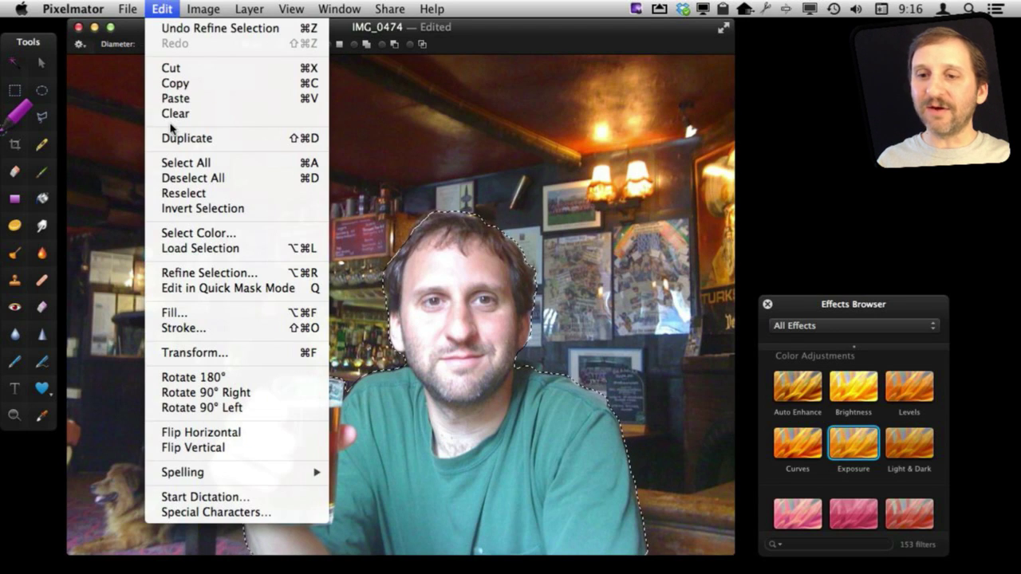
pyautogui.click(186, 209)
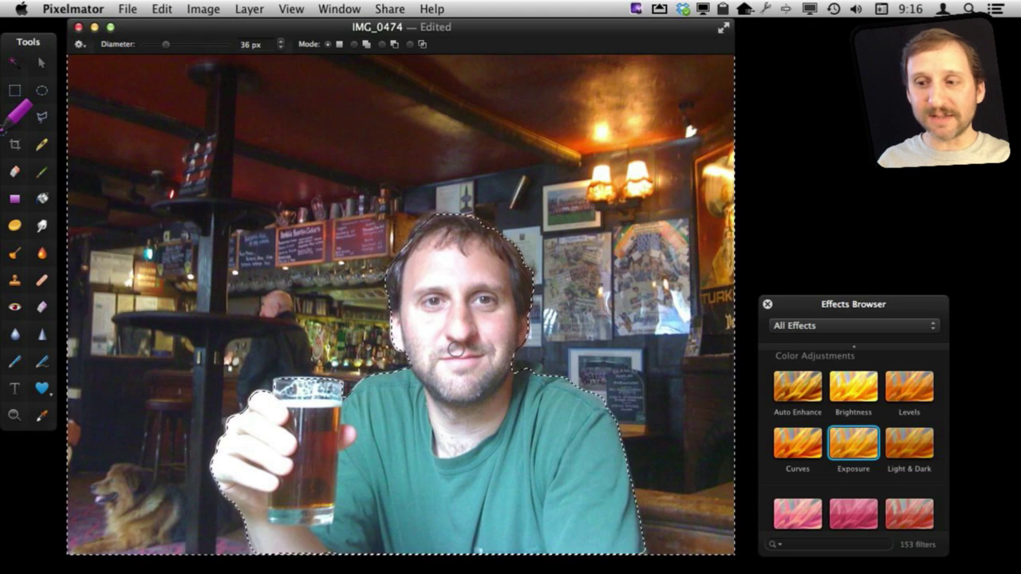
pyautogui.moveTo(853, 442); pyautogui.dragTo(521, 168)
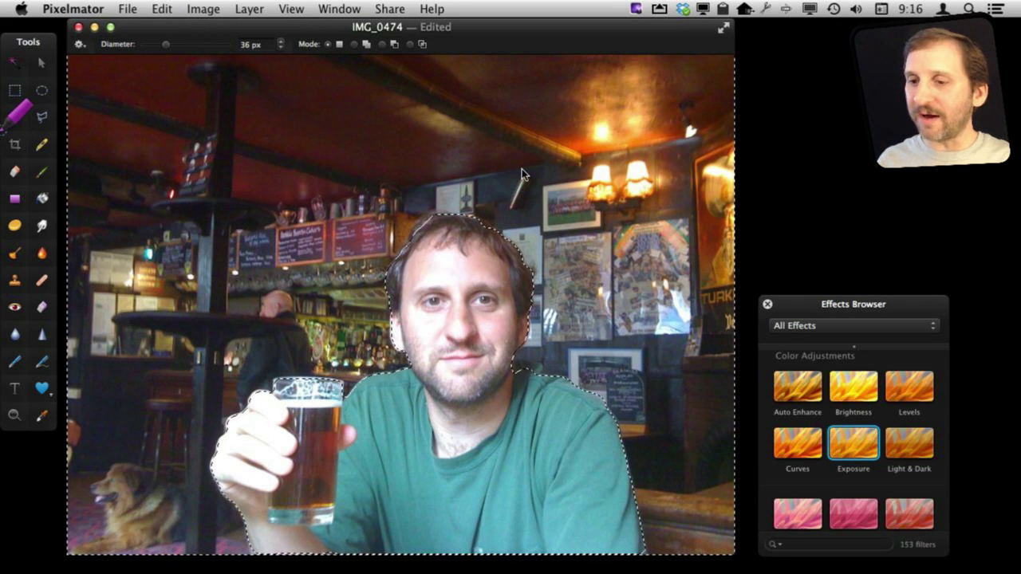
pyautogui.moveTo(506, 171); pyautogui.dragTo(461, 178)
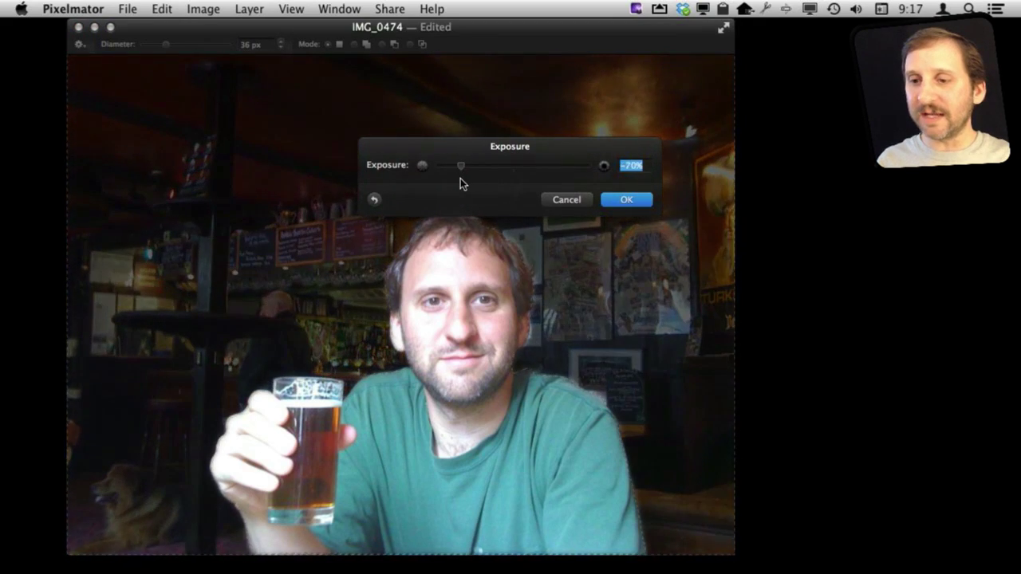
pyautogui.click(557, 200)
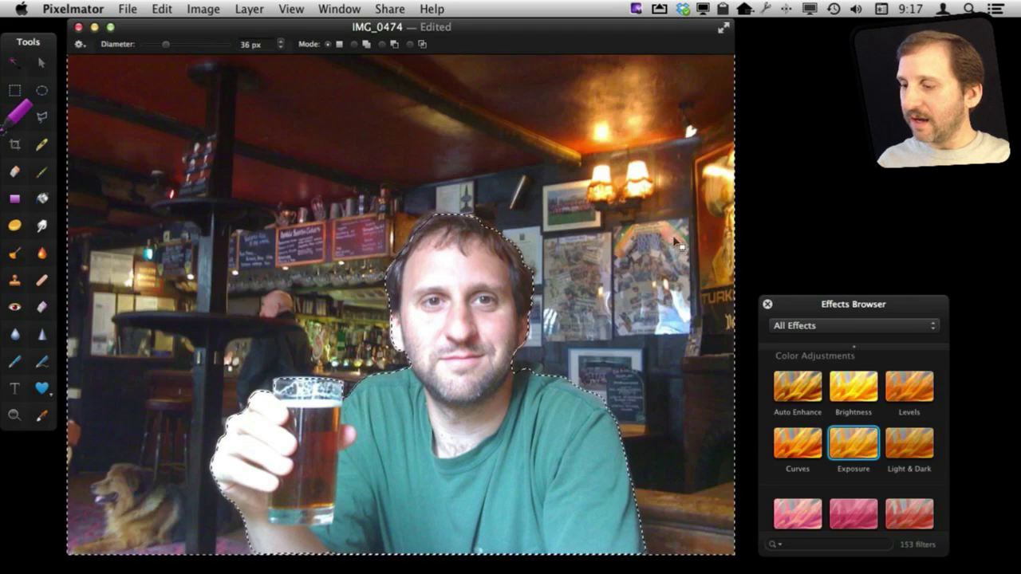
pyautogui.scroll(-5, 848, 457)
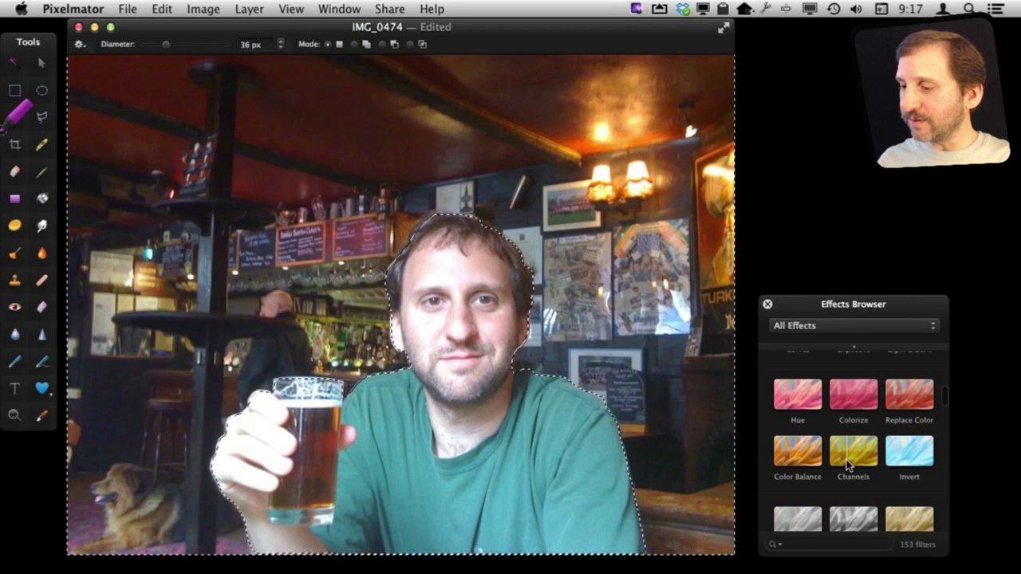
pyautogui.click(850, 462)
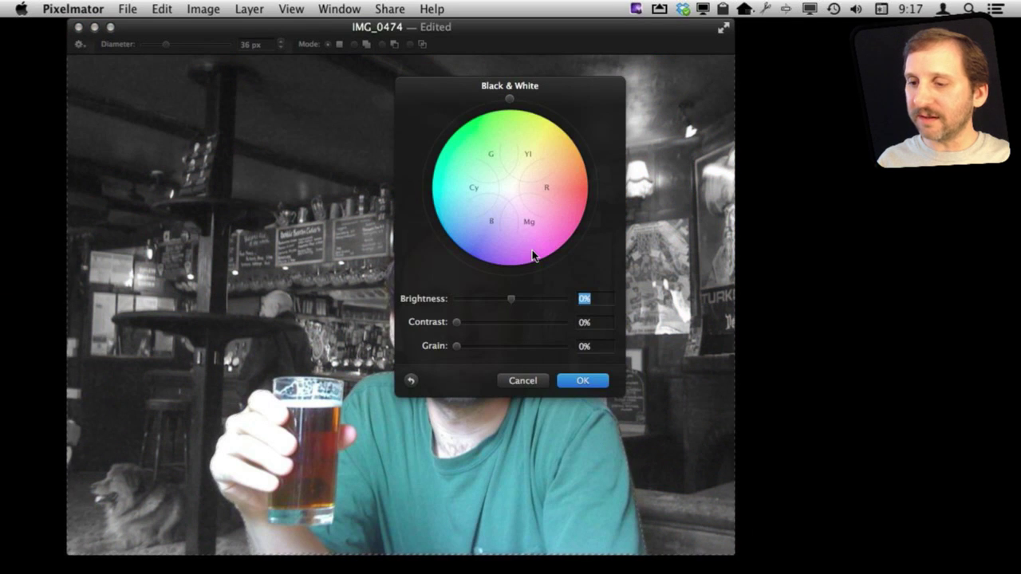
# Apply then undo Black & White, and try Pointillize with a smaller radius before cancelling
pyautogui.click(588, 380)
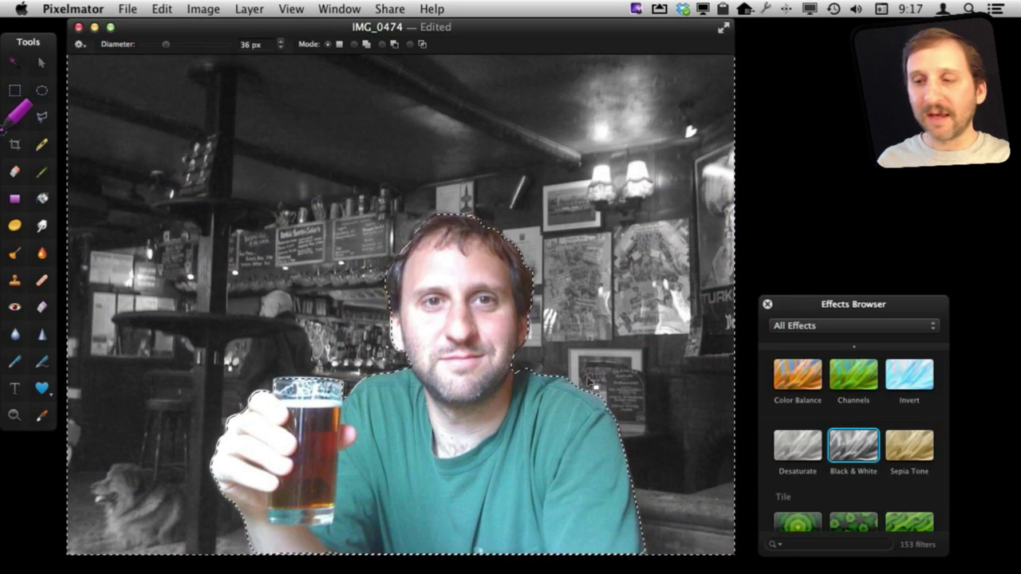
pyautogui.press('super+z')
pyautogui.scroll(-5, 885, 480)
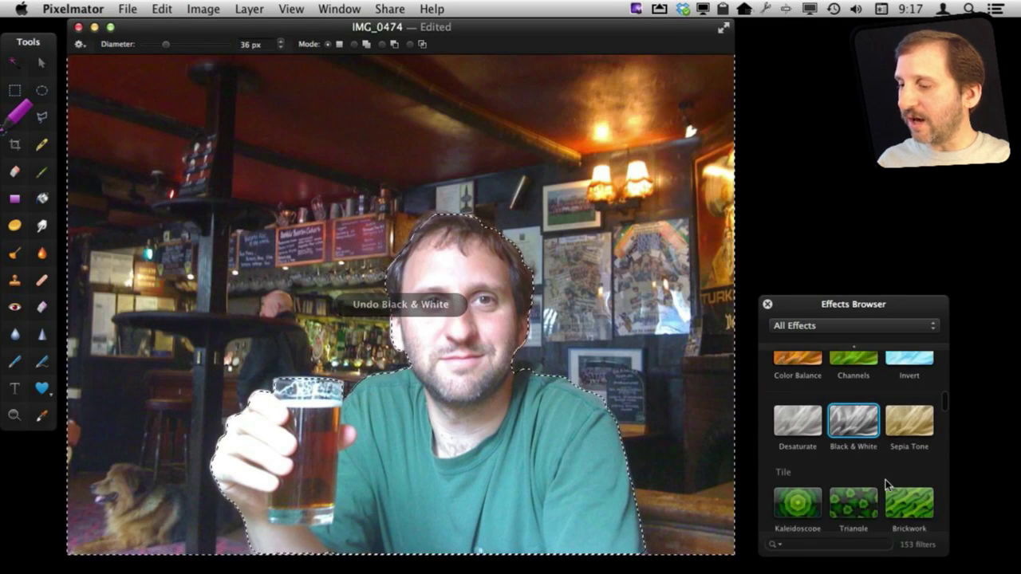
pyautogui.scroll(-5, 885, 479)
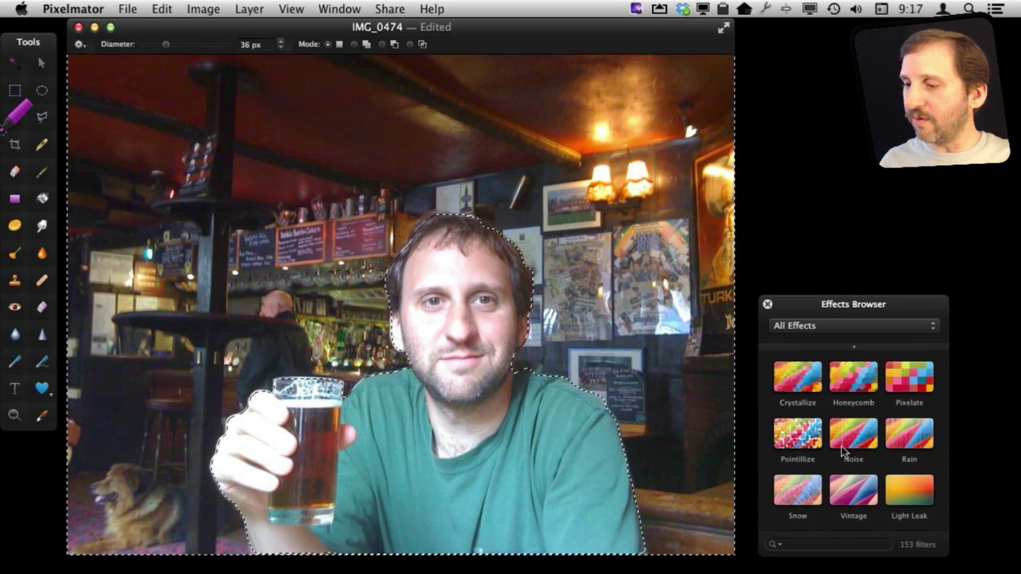
pyautogui.moveTo(815, 438); pyautogui.dragTo(542, 160)
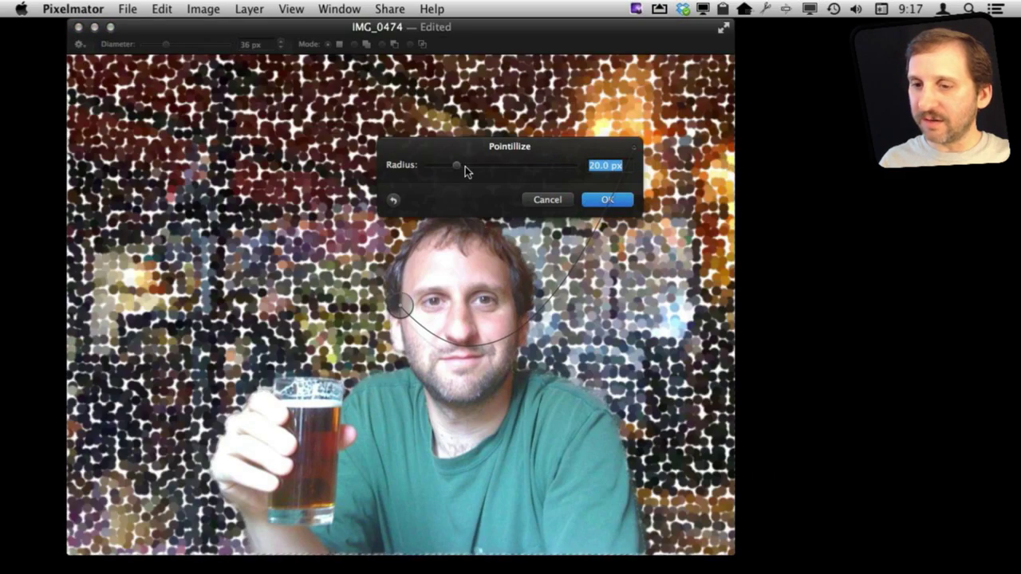
pyautogui.moveTo(456, 168); pyautogui.dragTo(435, 174)
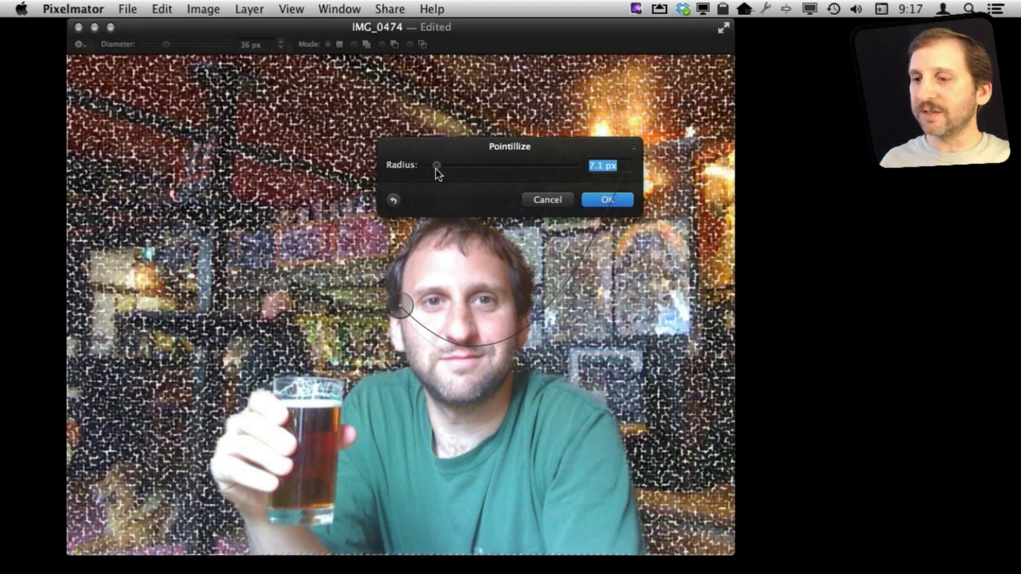
pyautogui.click(547, 199)
pyautogui.scroll(-3, 907, 451)
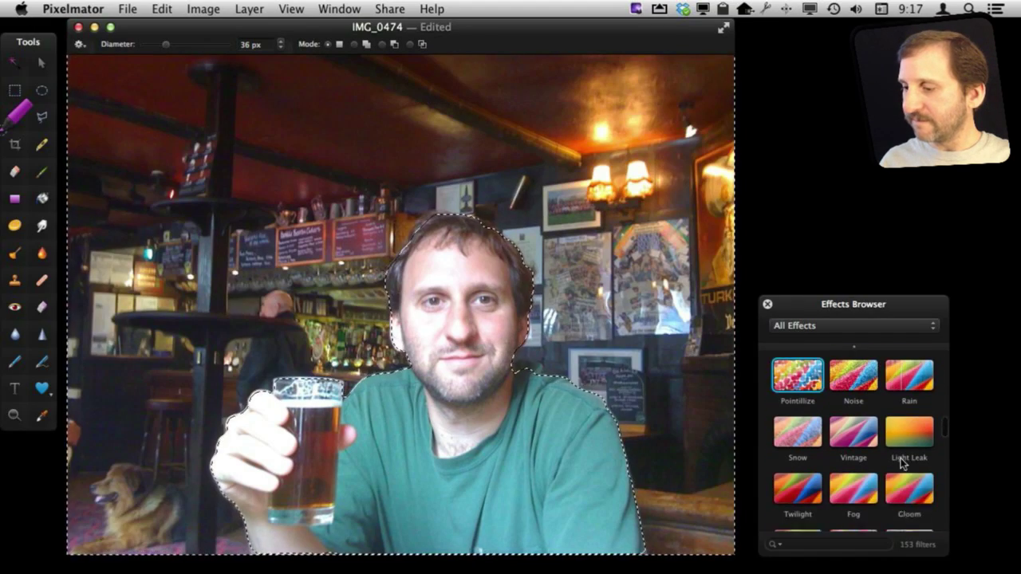
pyautogui.scroll(-3, 890, 454)
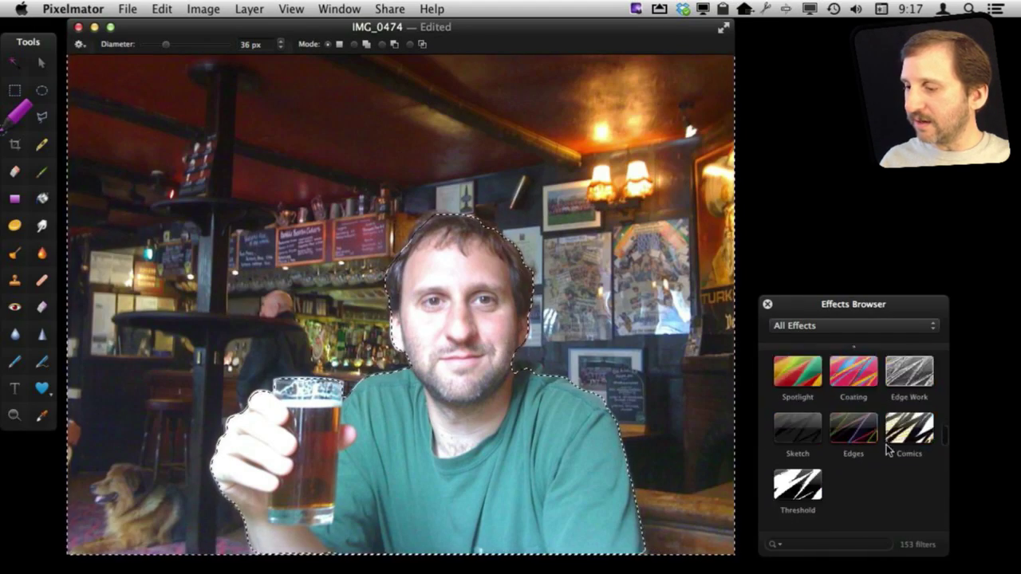
pyautogui.scroll(3, 888, 451)
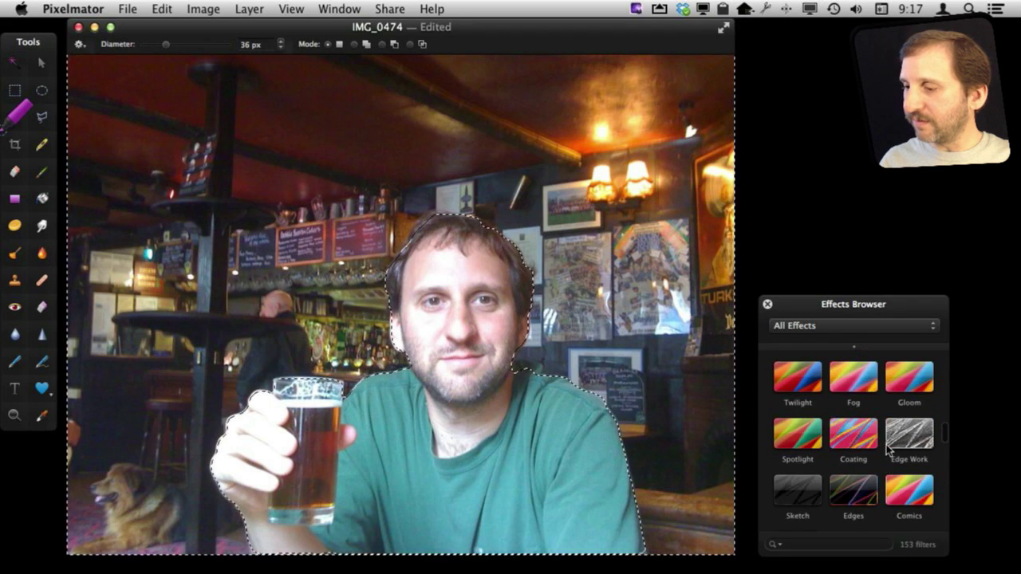
pyautogui.moveTo(853, 395); pyautogui.dragTo(527, 228)
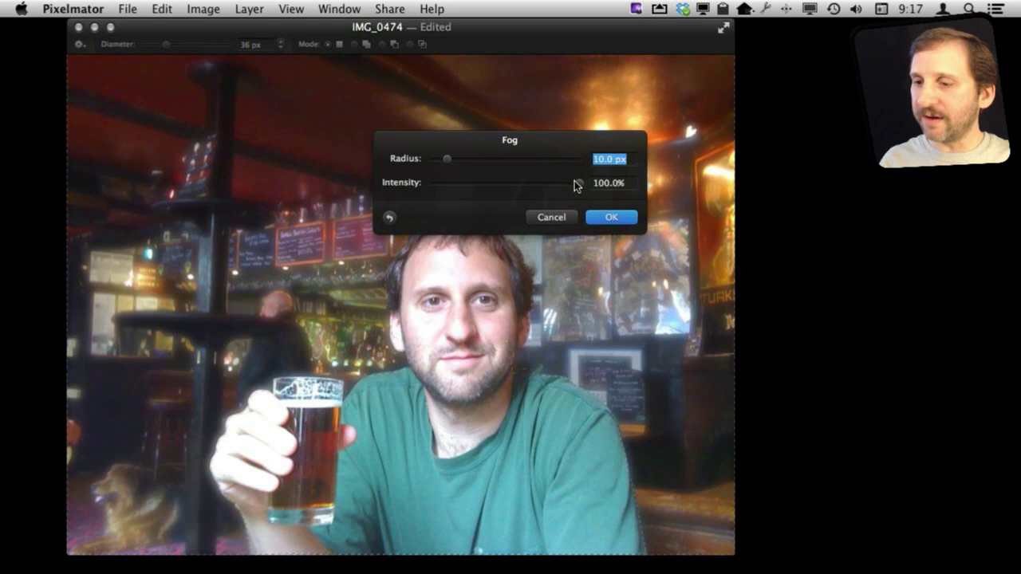
pyautogui.click(563, 217)
pyautogui.scroll(-5, 883, 495)
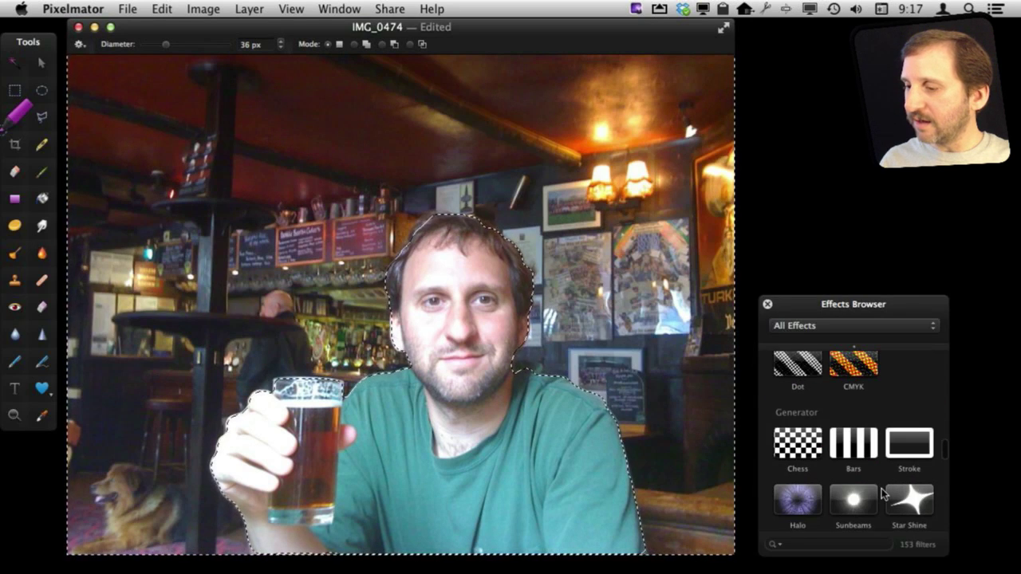
pyautogui.scroll(-6, 882, 495)
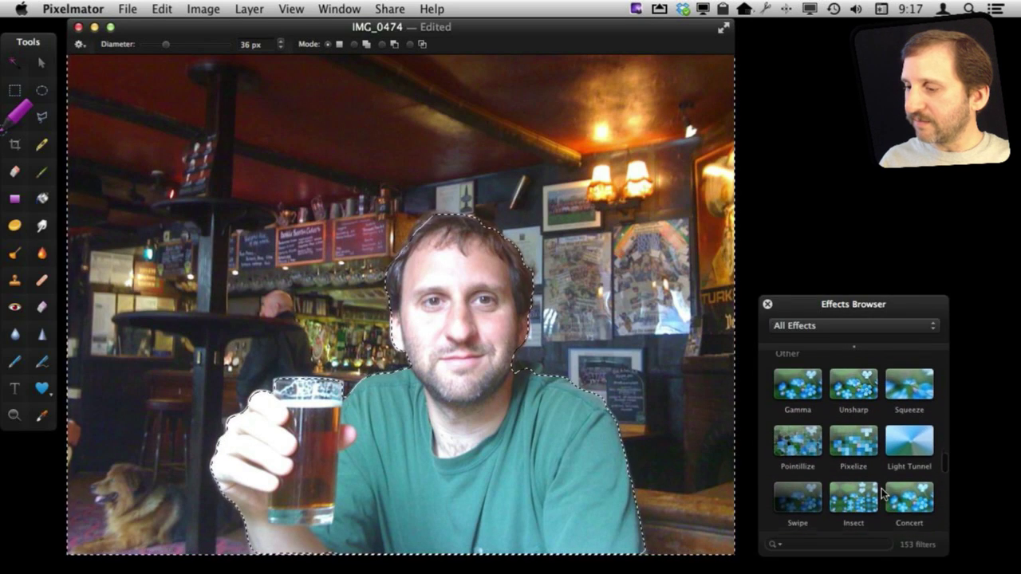
pyautogui.moveTo(853, 446); pyautogui.dragTo(602, 205)
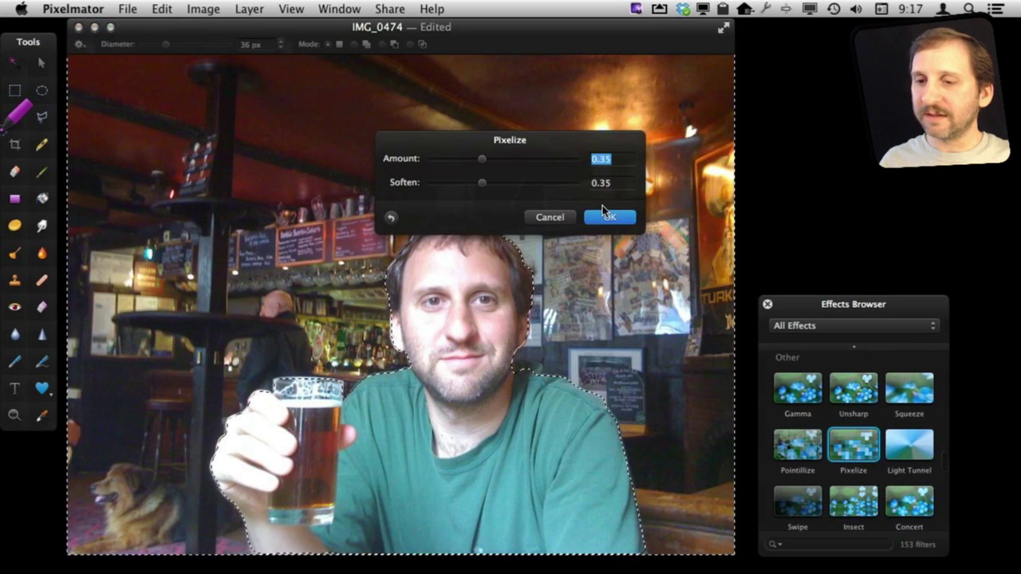
pyautogui.moveTo(494, 159); pyautogui.dragTo(449, 166)
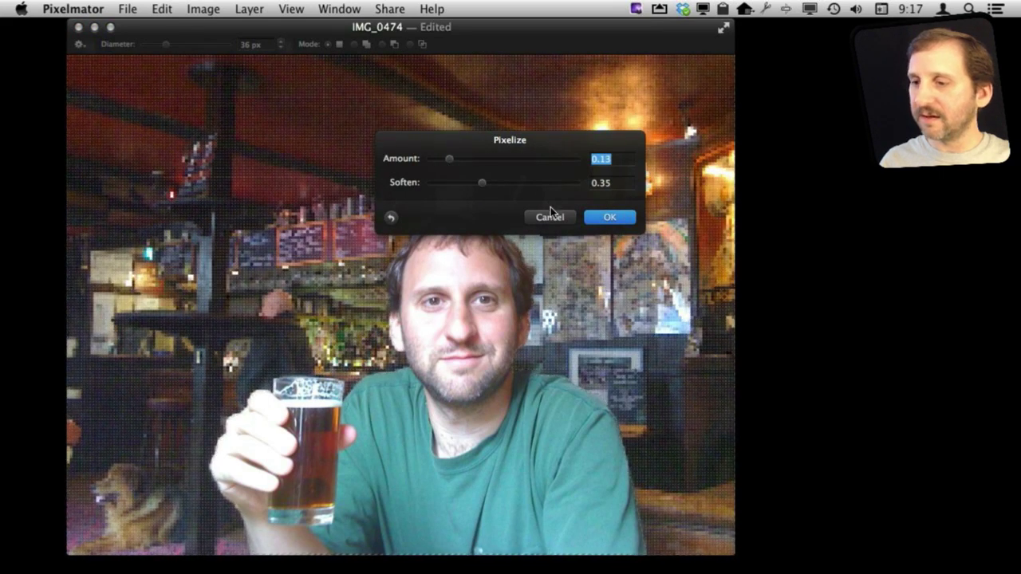
pyautogui.click(551, 216)
pyautogui.scroll(-5, 877, 464)
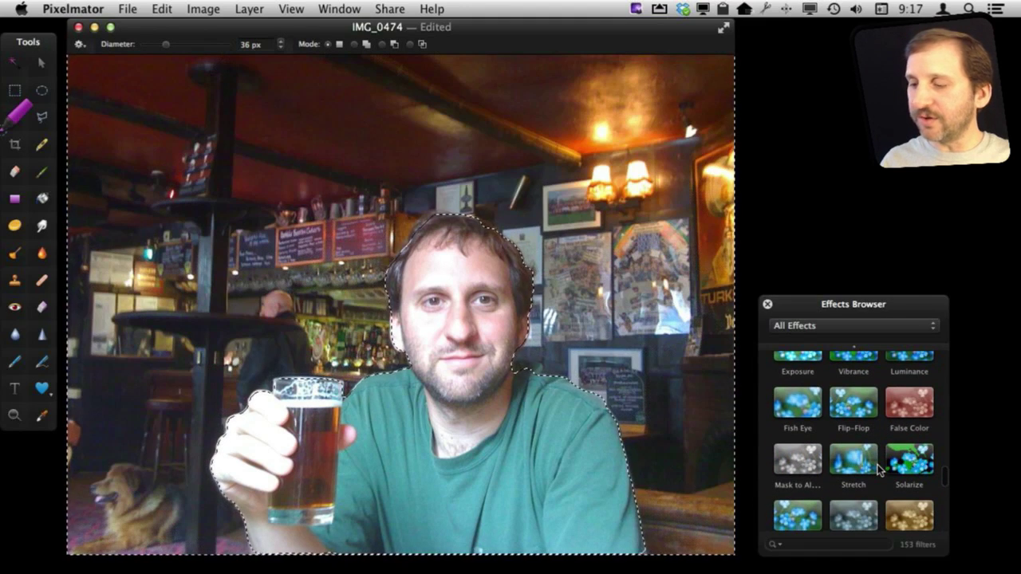
pyautogui.scroll(-1, 879, 469)
# Apply the Old Photo effect to the image and deselect the person
pyautogui.moveTo(887, 459); pyautogui.dragTo(399, 303)
pyautogui.press('super+d')
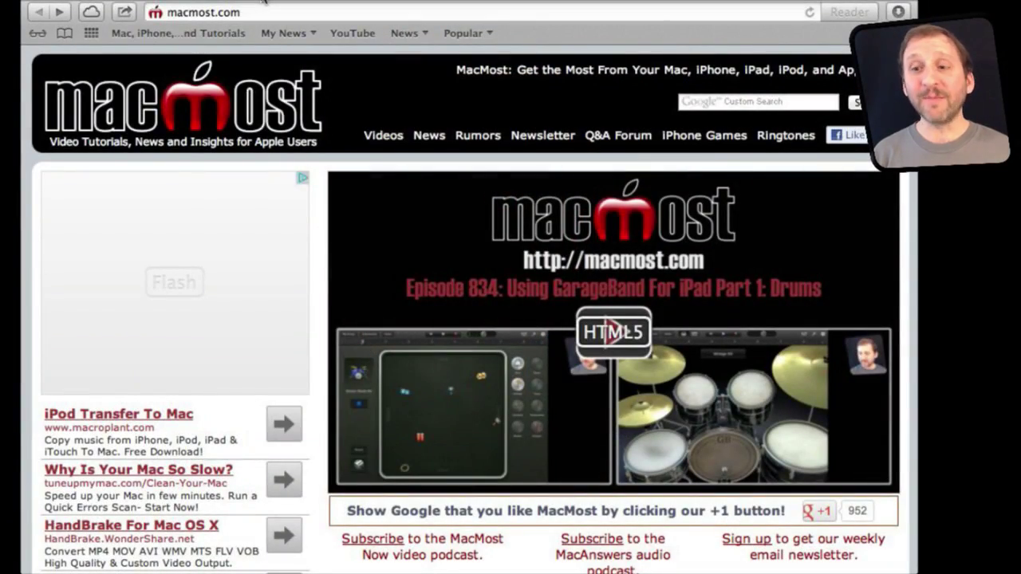
# Open the 'MacMost Now 833: 18 Google Search Tricks' article from the macmost.com homepage
pyautogui.scroll(-10, 440, 321)
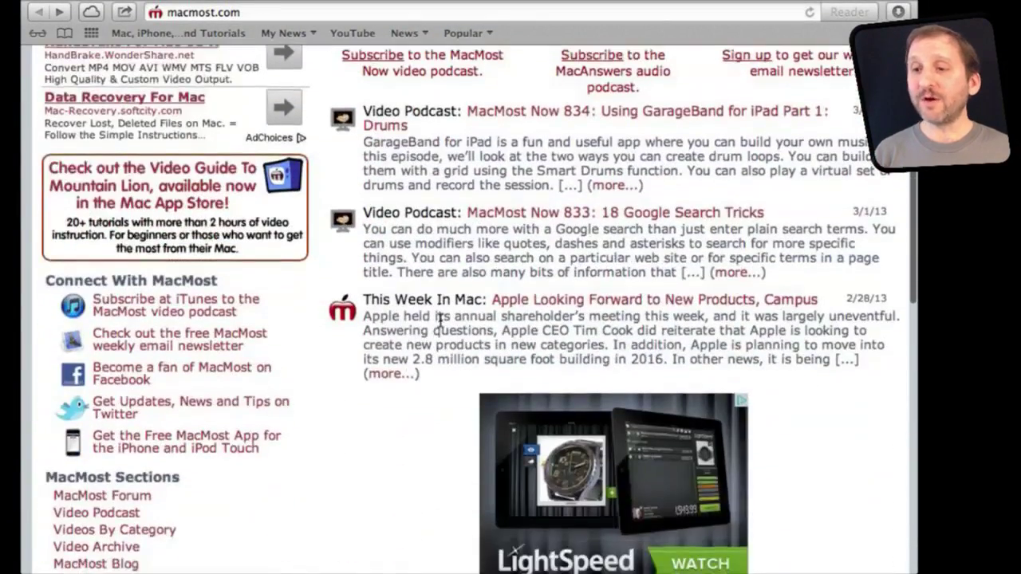
pyautogui.click(518, 214)
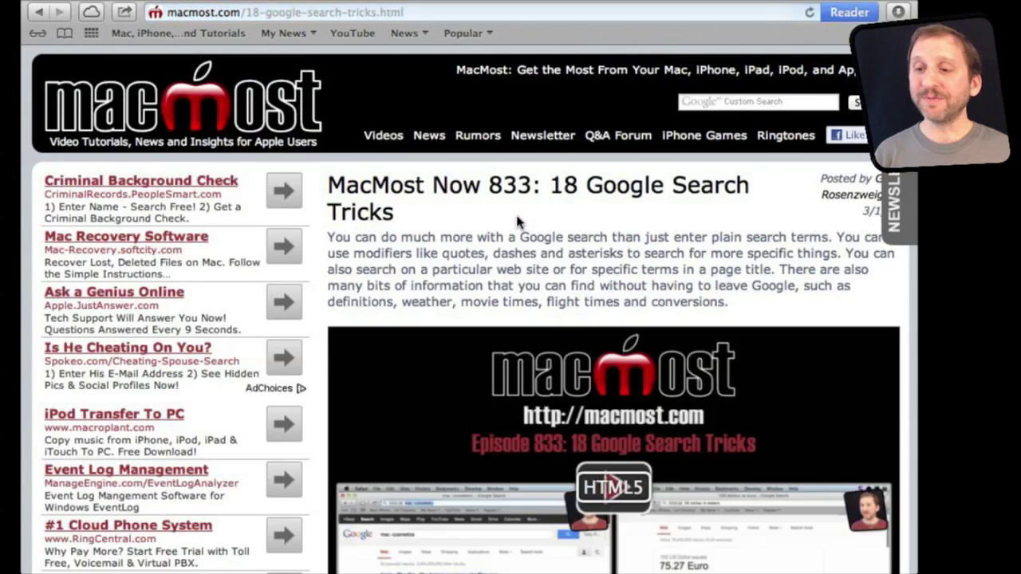
pyautogui.scroll(-6, 508, 302)
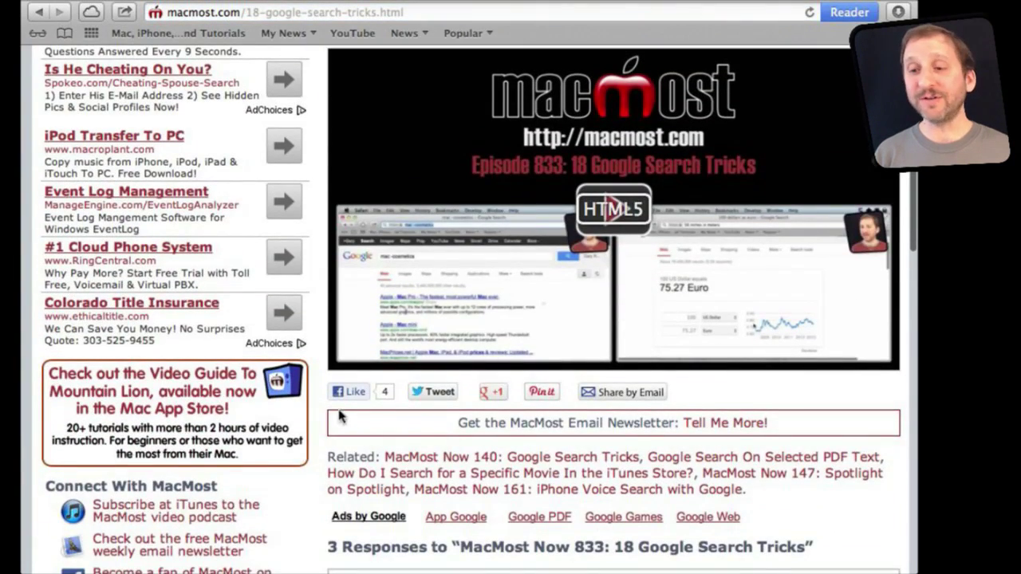